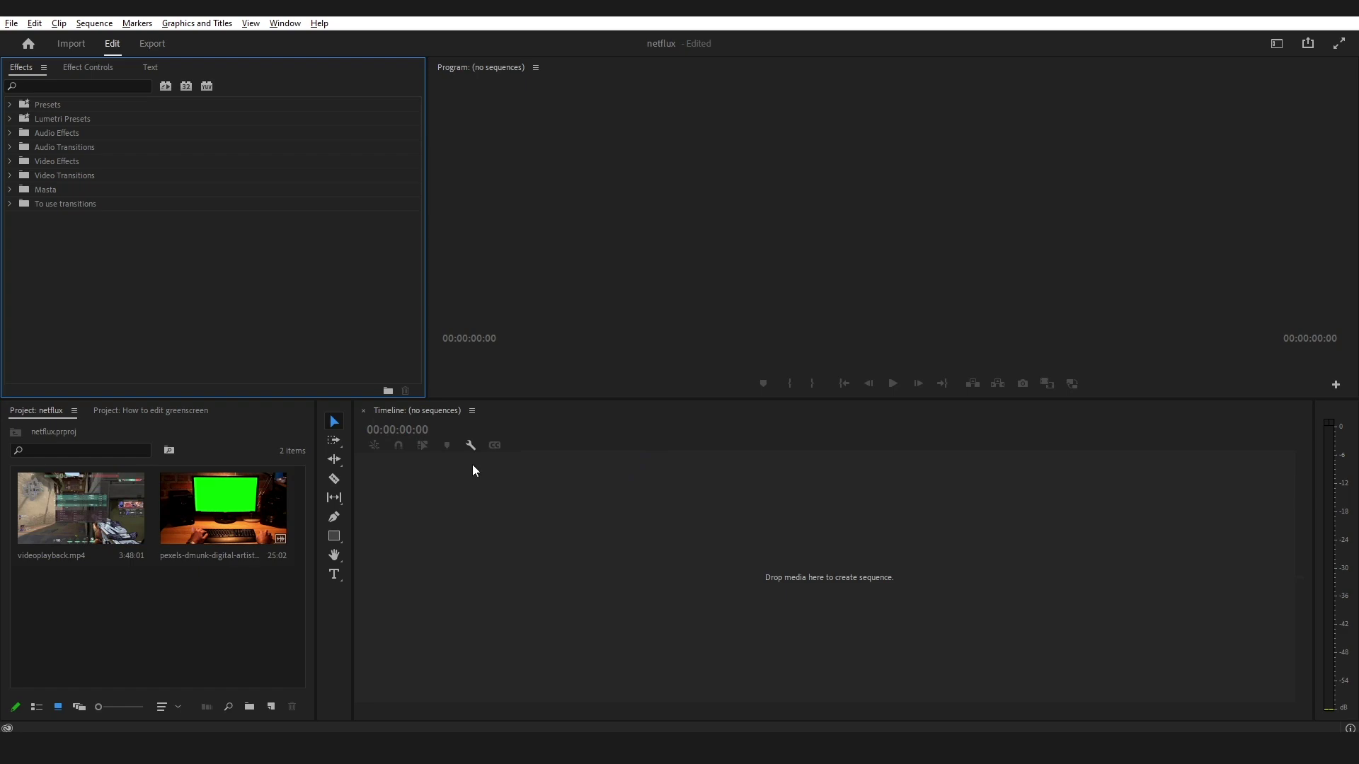
Preview the green-screen monitor clip and videoplayback.mp4 in the Source monitor
mouse_move(221, 597)
left_mouse_down()
mouse_move(15, 470)
mouse_move(197, 607)
left_mouse_up()
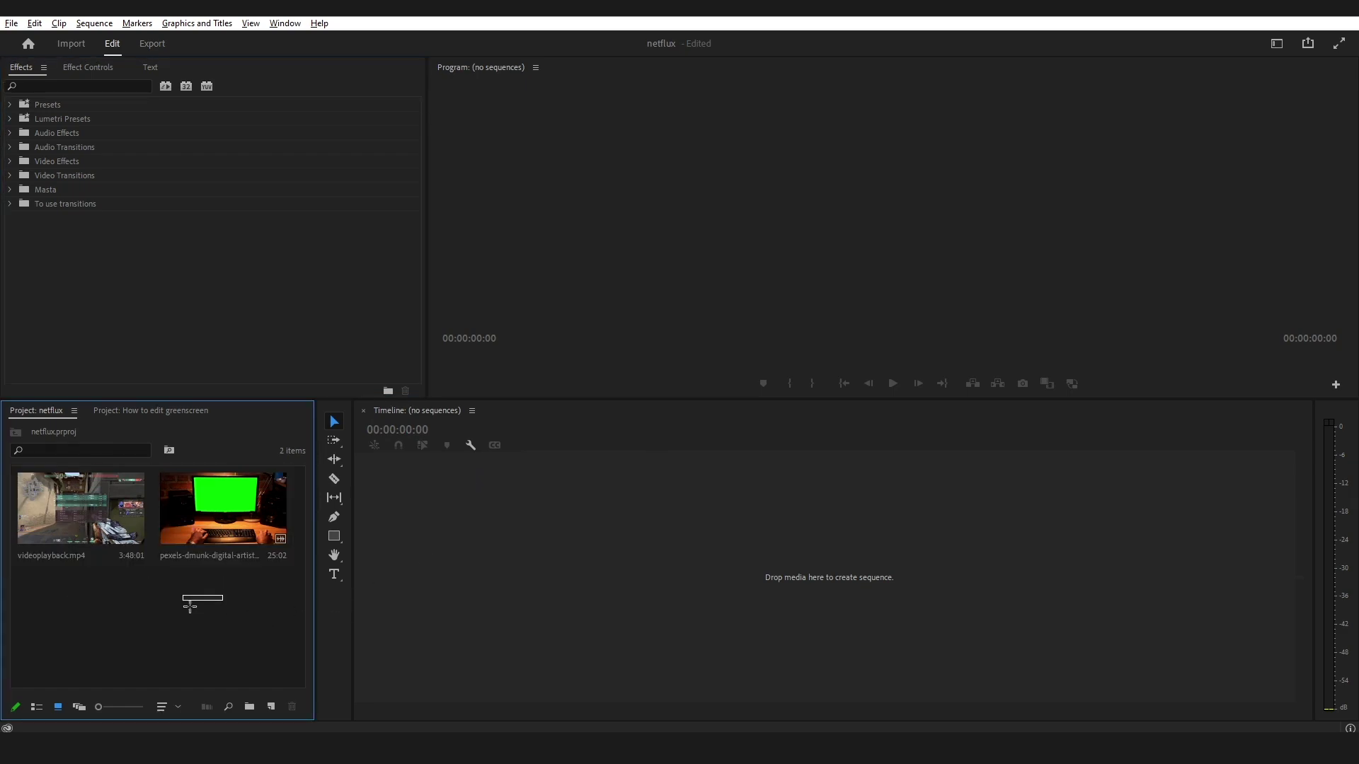
left_click(214, 498)
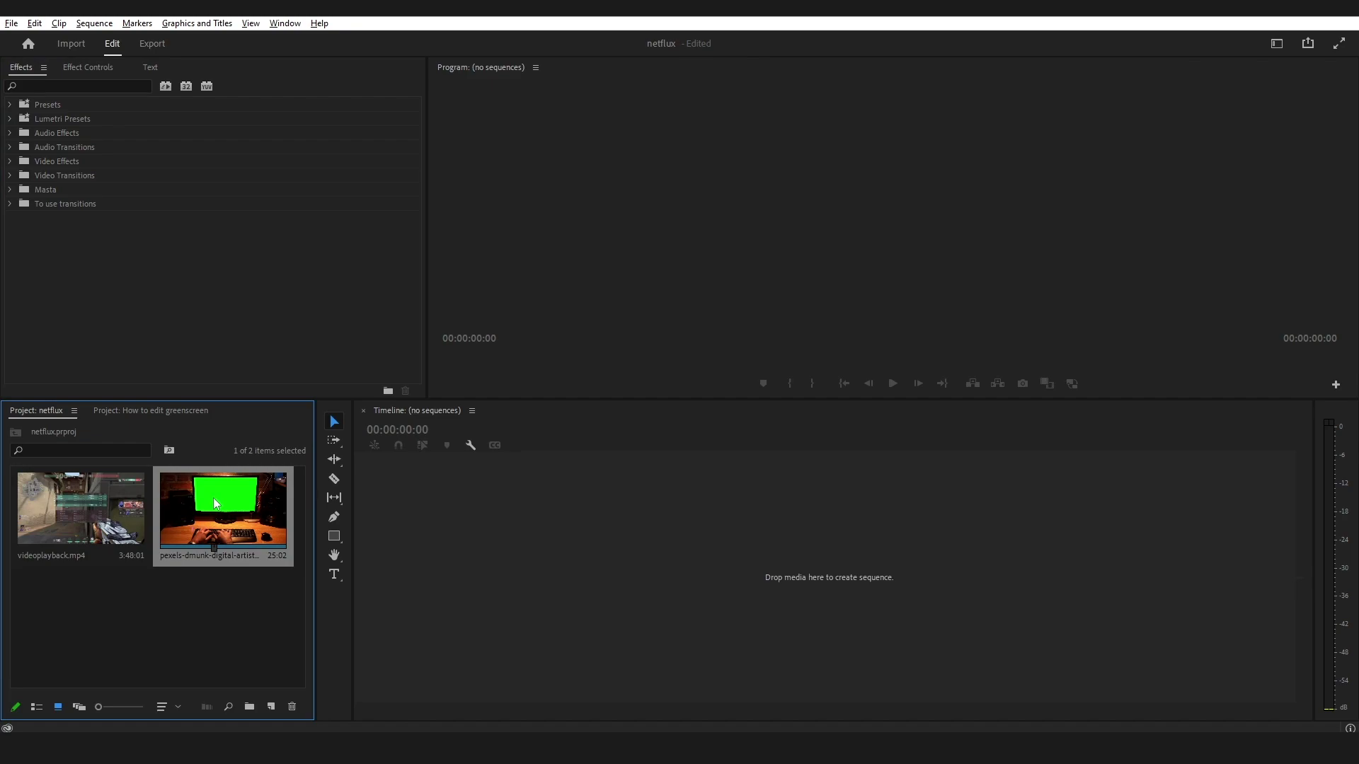
double_click(214, 498)
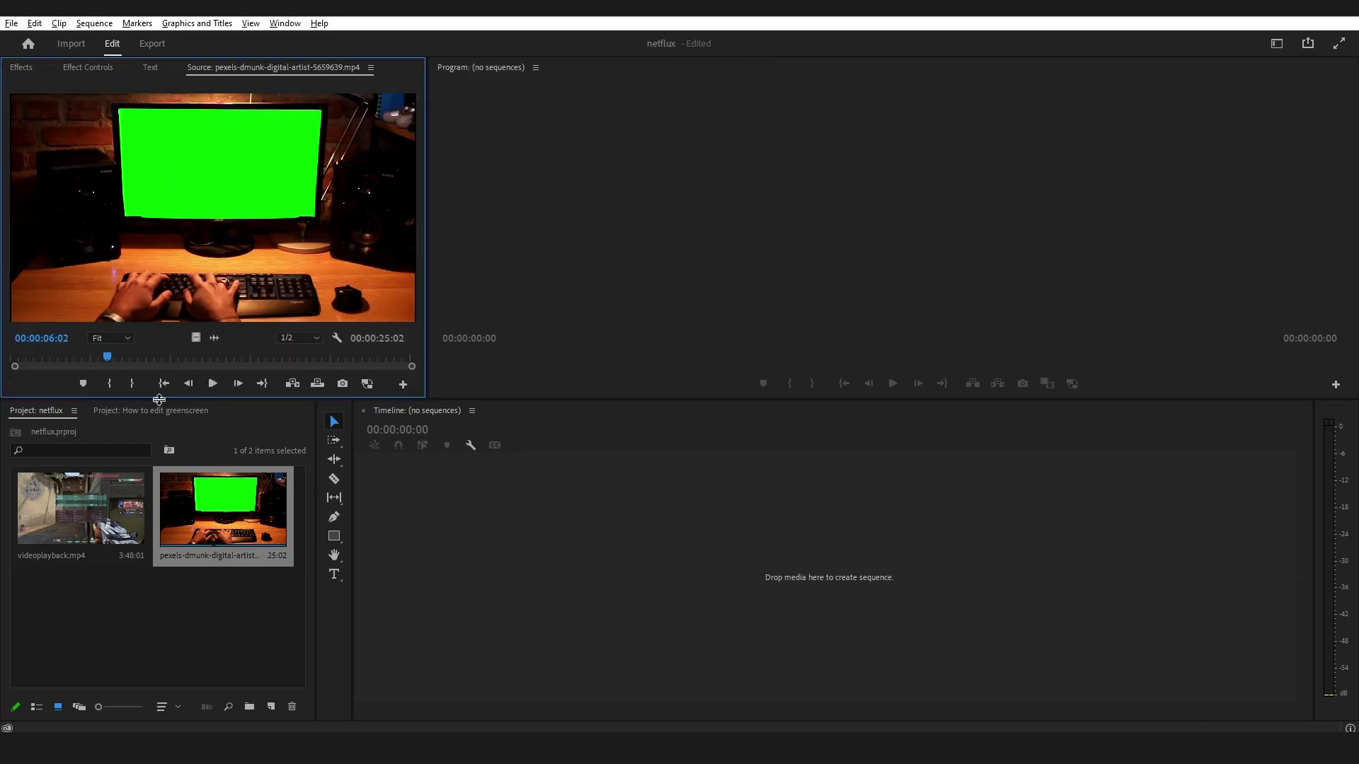
double_click(75, 504)
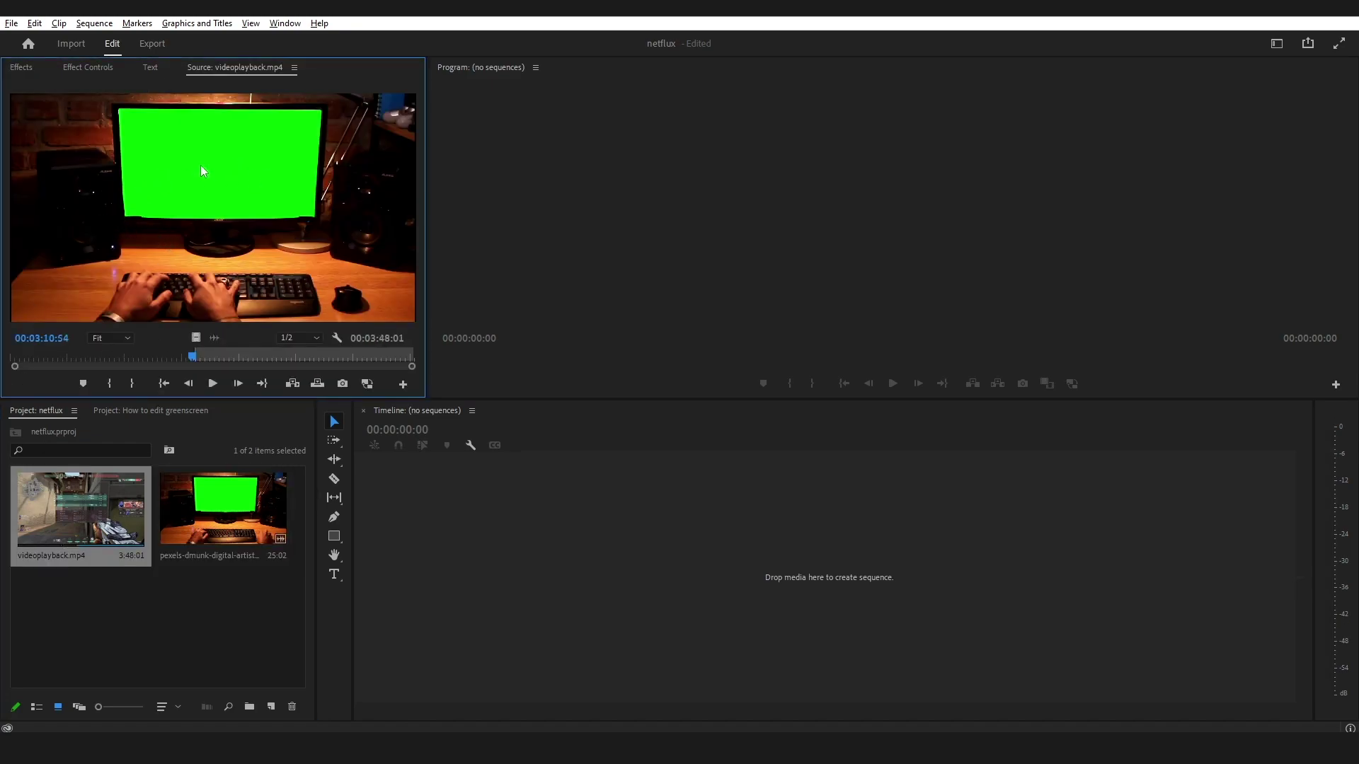
double_click(228, 515)
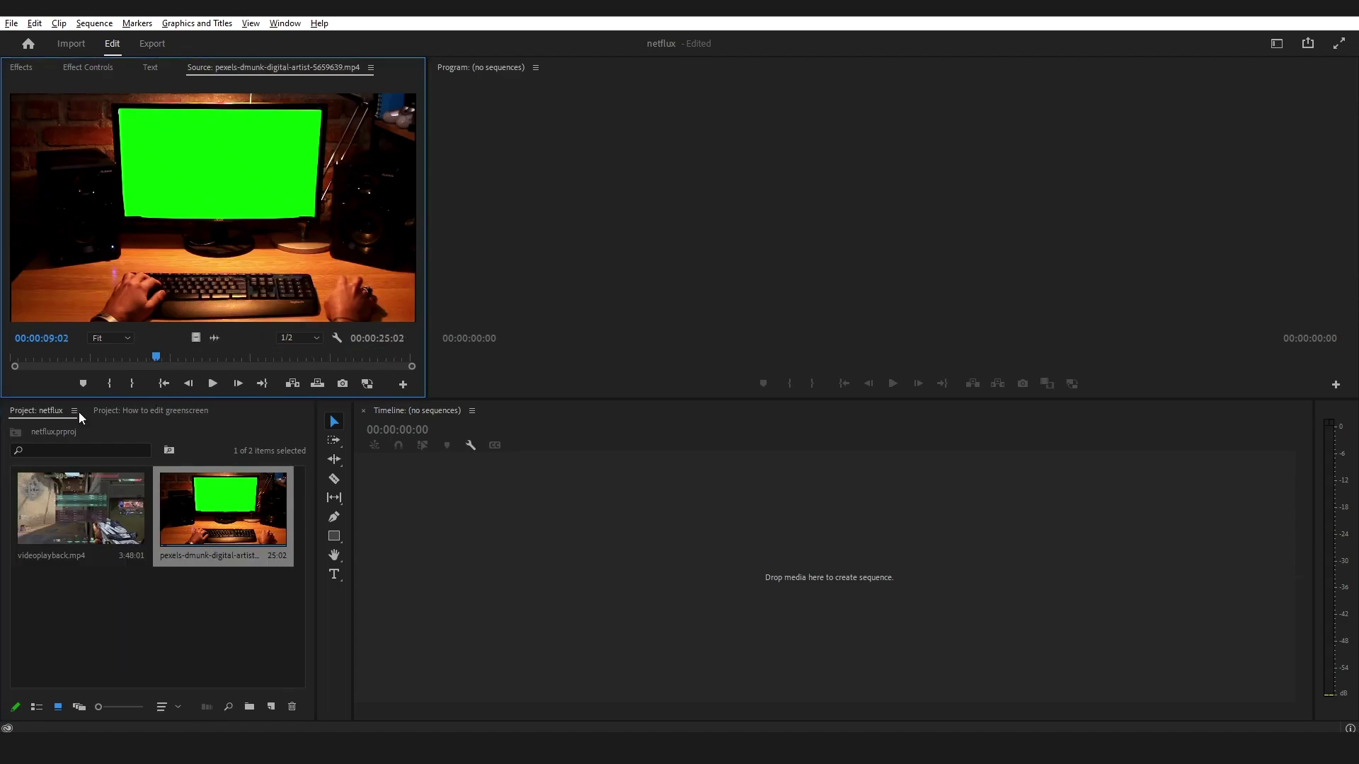
Create a sequence from the green-screen clip on V2 with videoplayback.mp4 on V1 below
left_click_drag(228, 515, 414, 528)
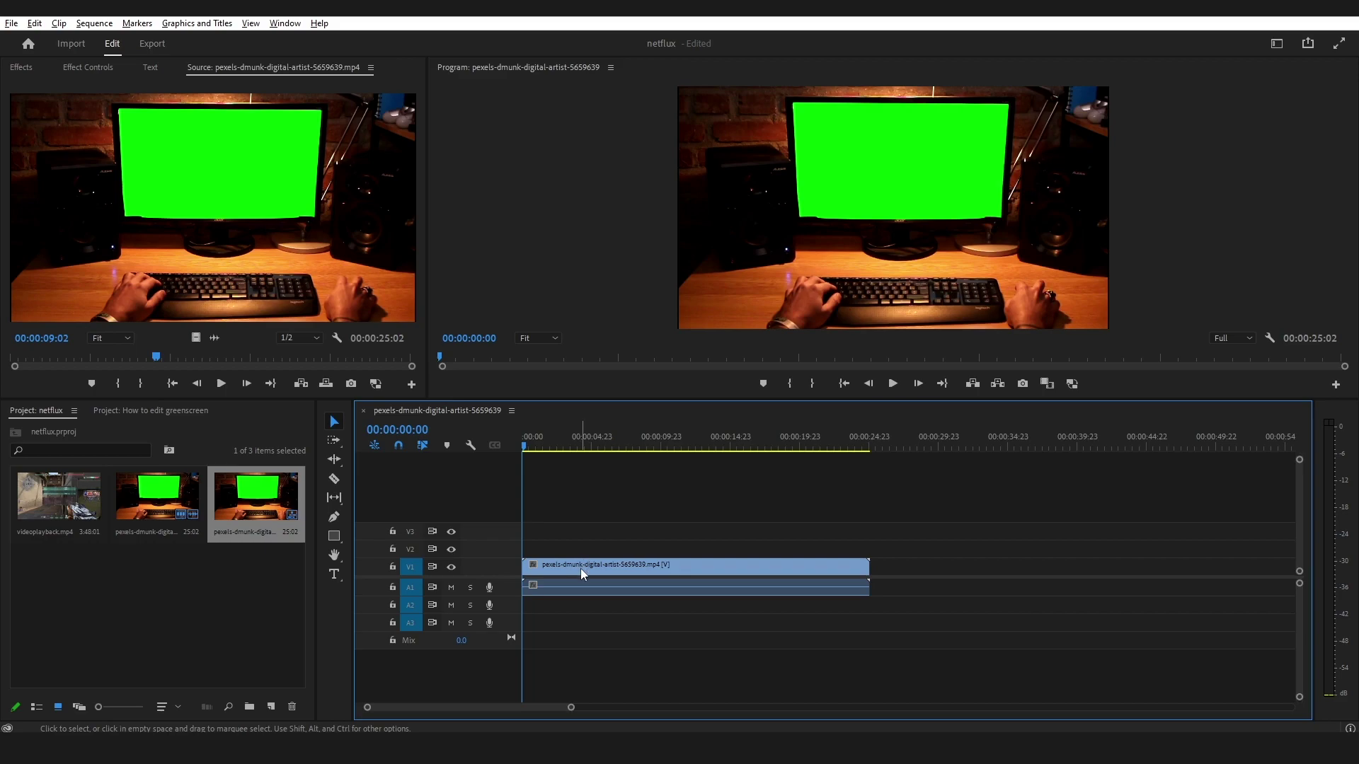
left_click_drag(580, 567, 576, 555)
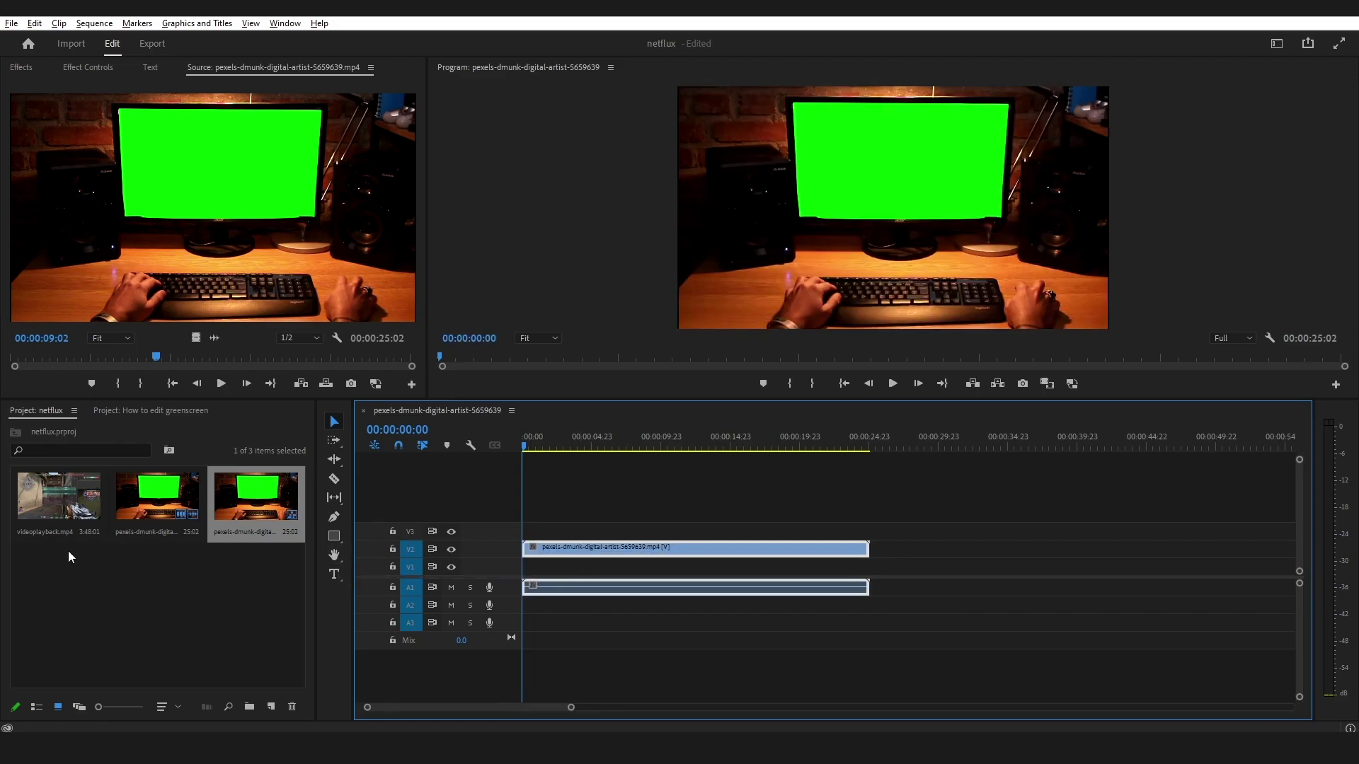
left_click(40, 495)
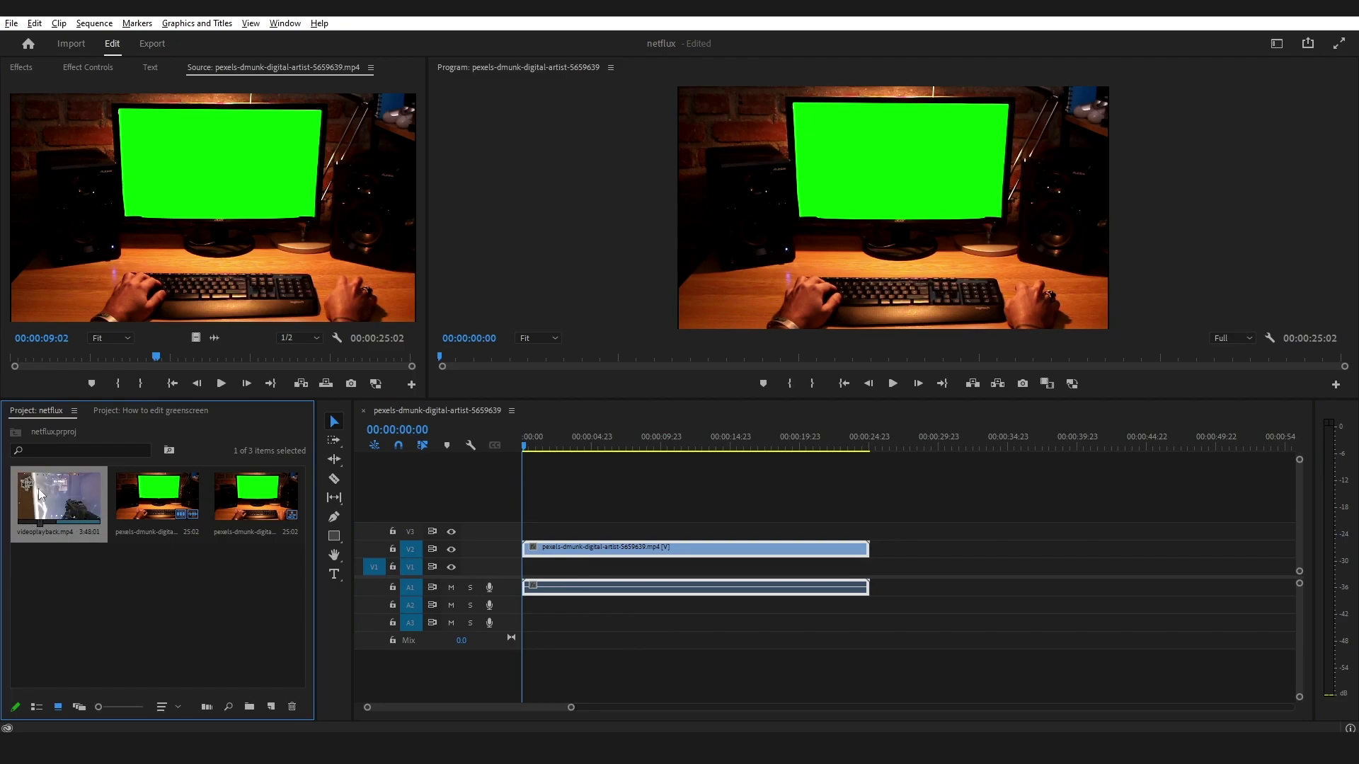
left_click_drag(41, 495, 530, 568)
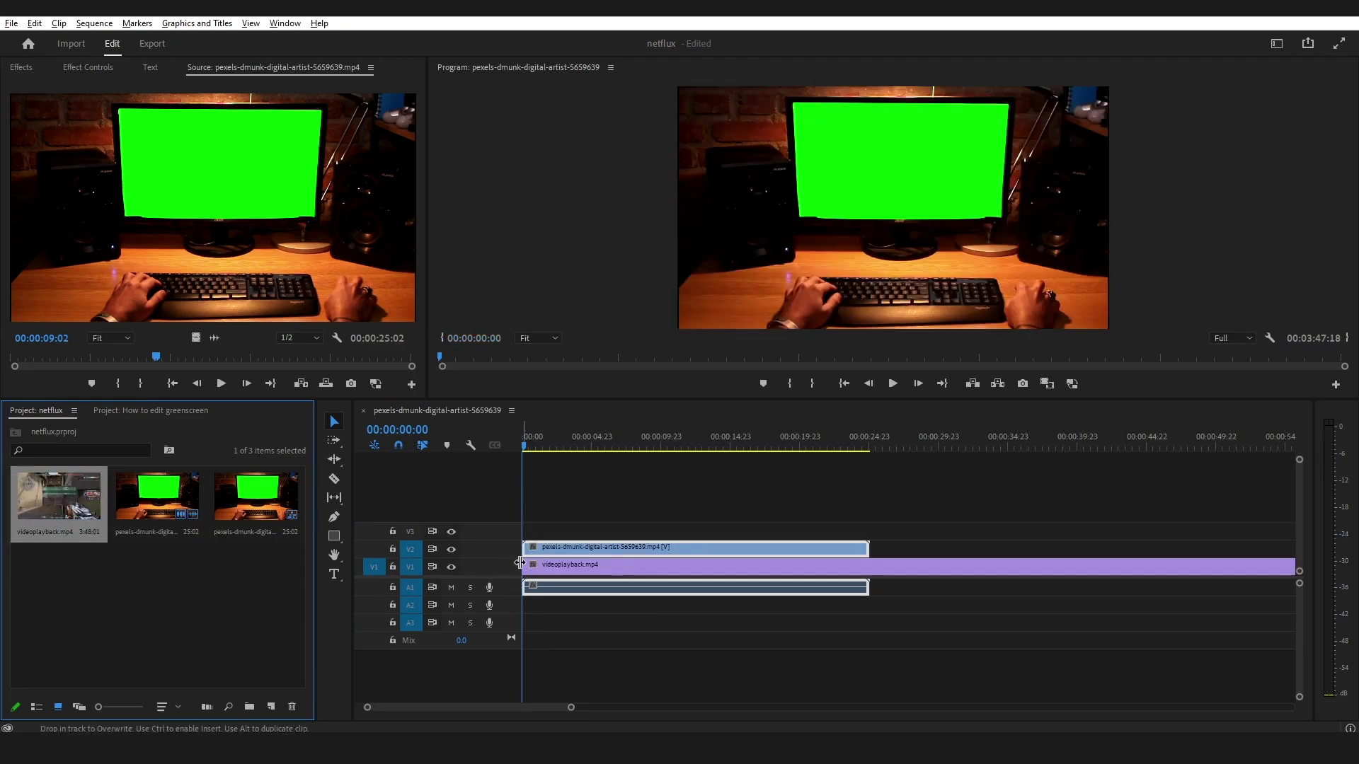
Replace the V1 gameplay clip with videoplayback.mp4 starting from a later moment
left_click(573, 565)
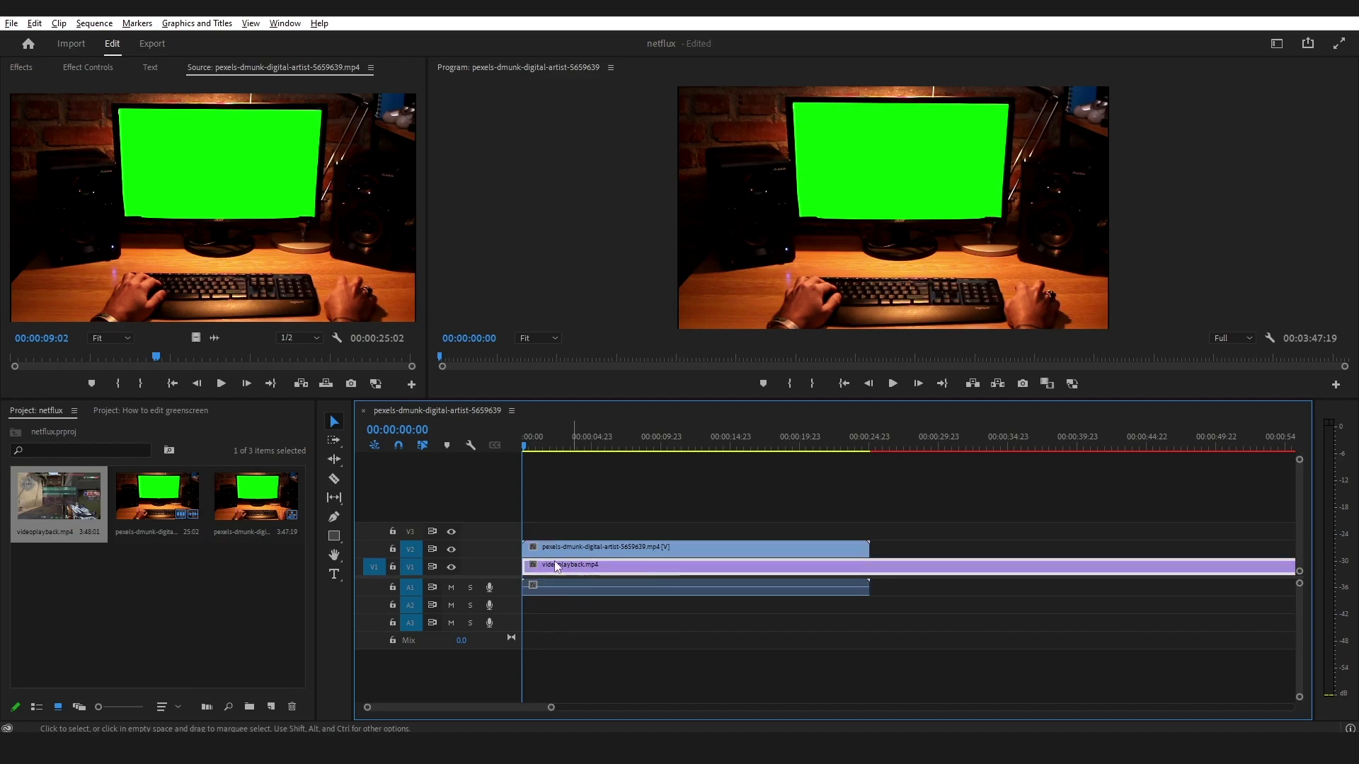
key("Delete")
double_click(37, 495)
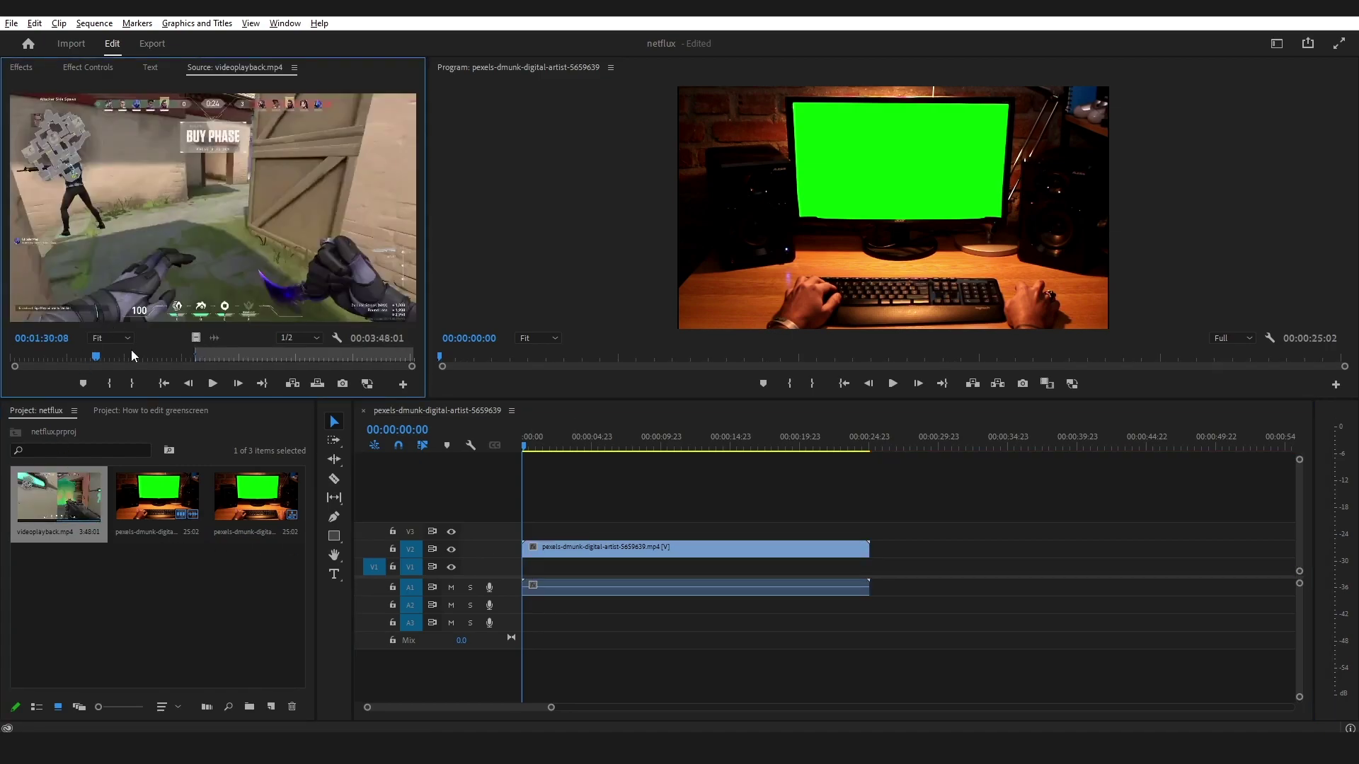
left_click(155, 358)
left_click_drag(155, 359, 212, 357)
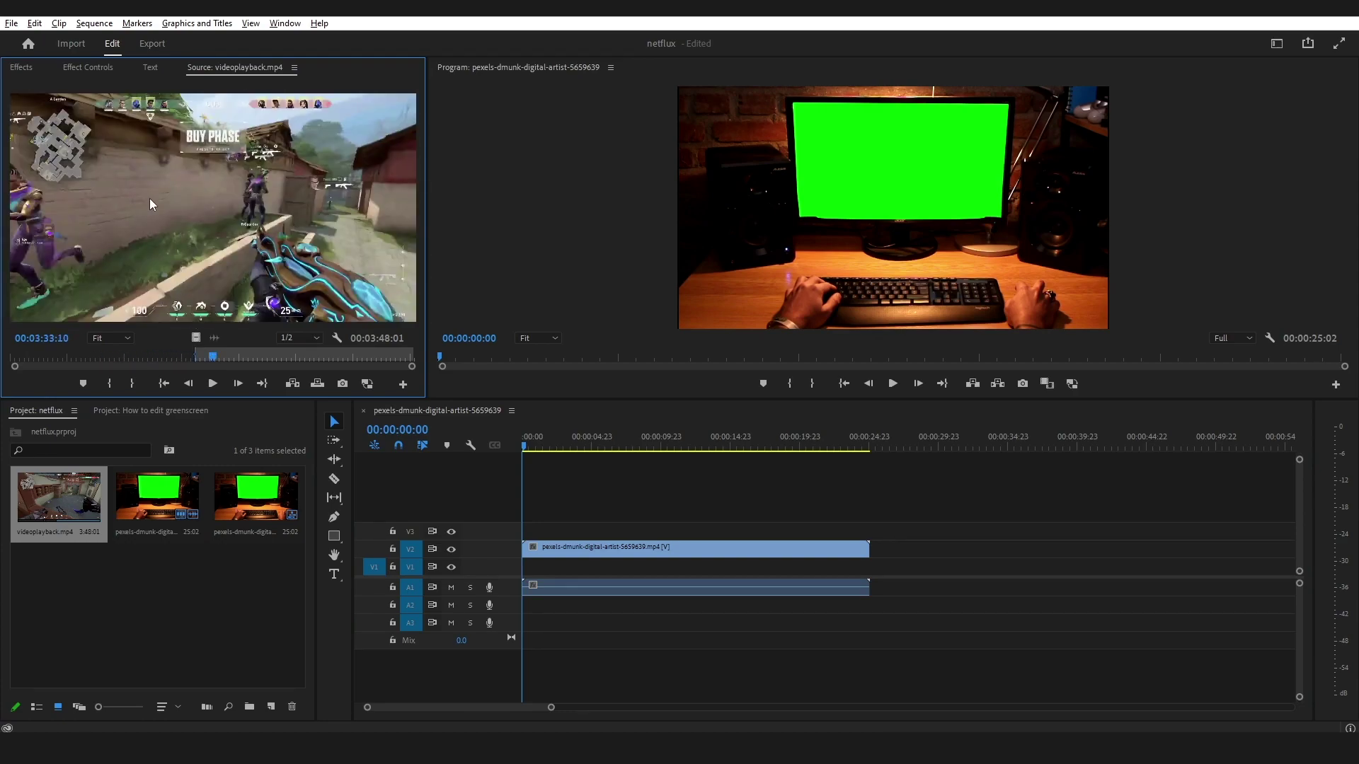
left_click_drag(128, 184, 527, 564)
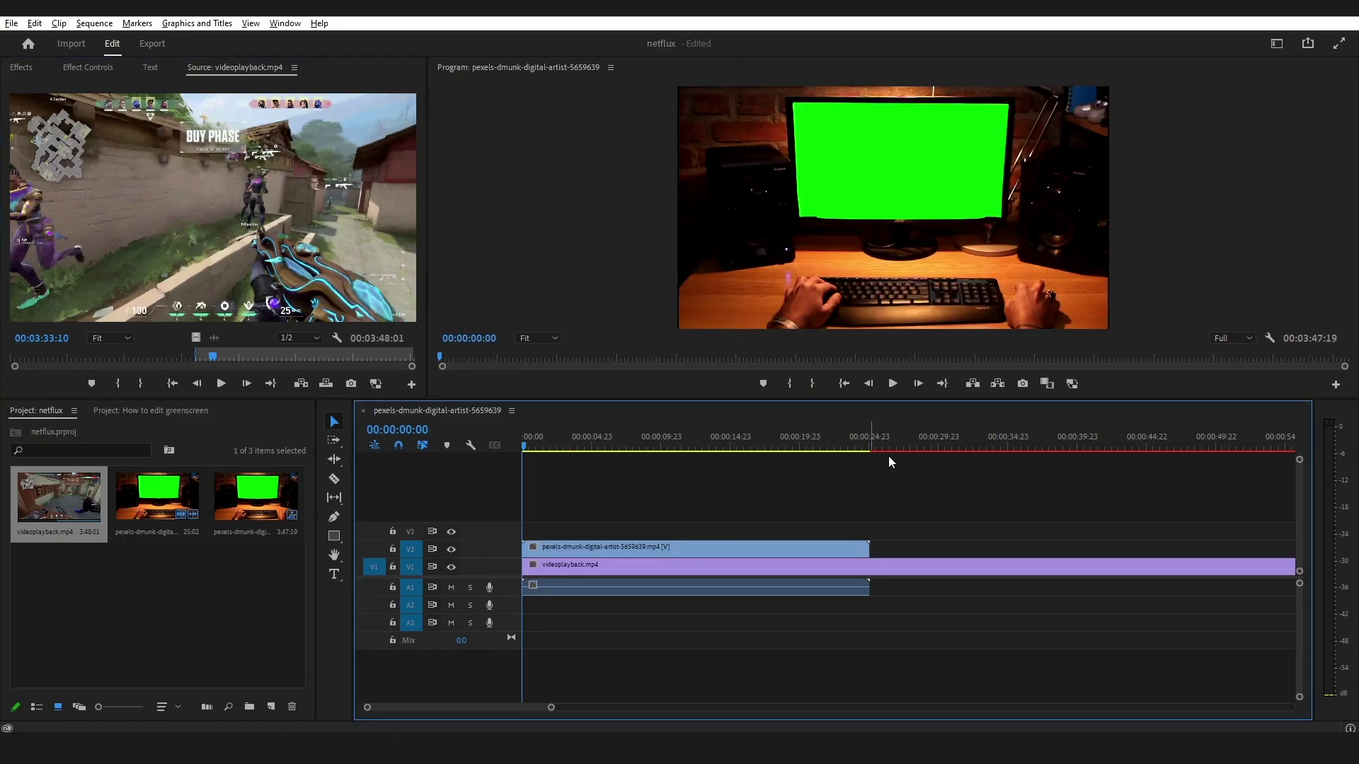
Zoom out and trim videoplayback.mp4 on V1 to end with the V2 green-screen clip
key("minus")
key("minus")
key("minus")
key("minus")
left_click(1115, 566)
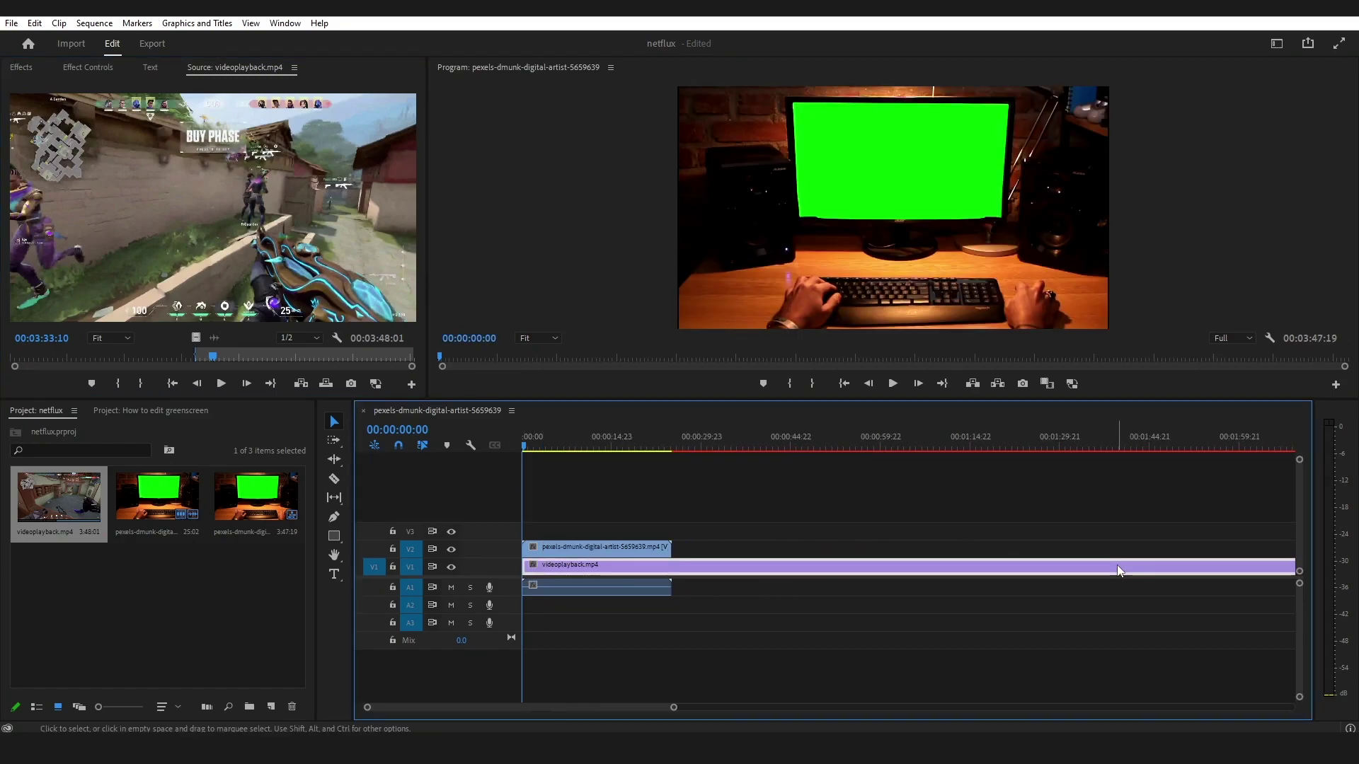
key("minus")
key("minus")
left_click_drag(1232, 568, 600, 566)
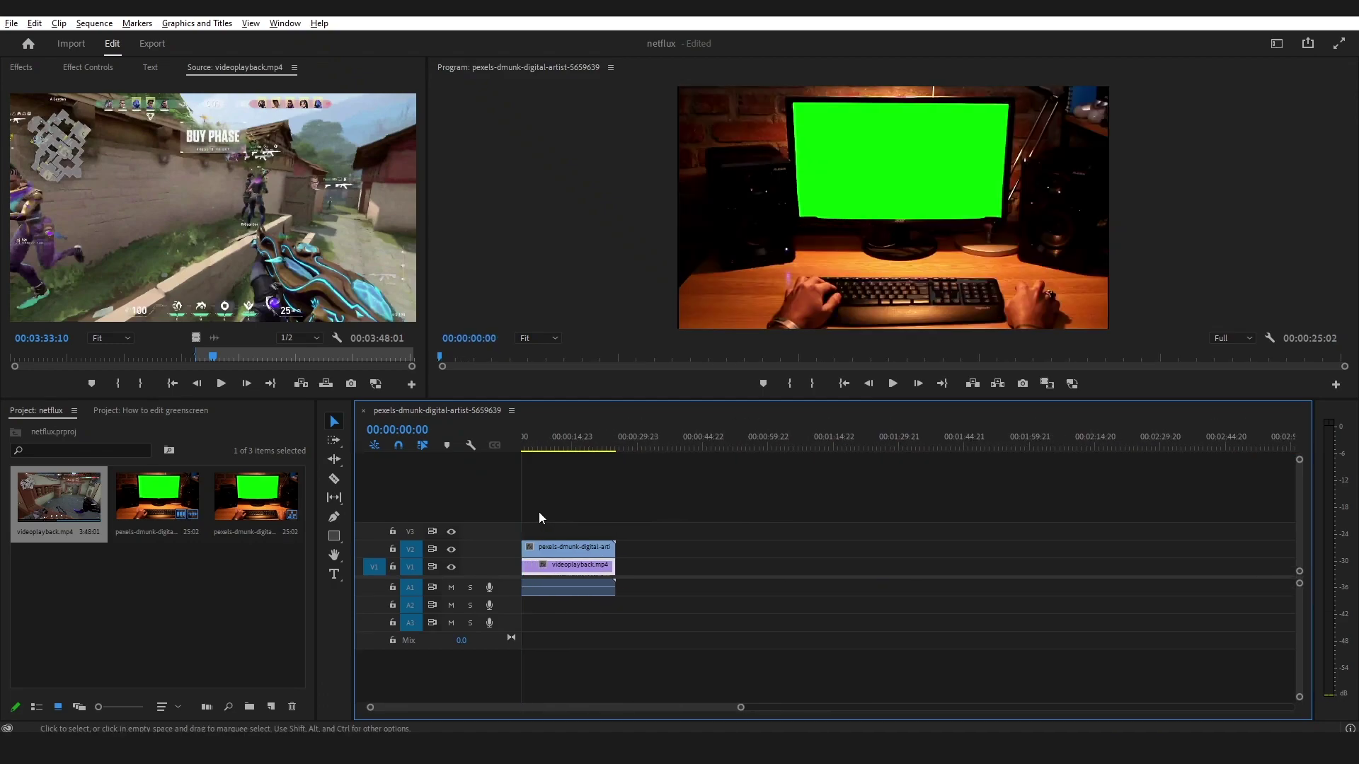
left_click_drag(815, 707, 461, 704)
scroll(587, 582, "up", 3)
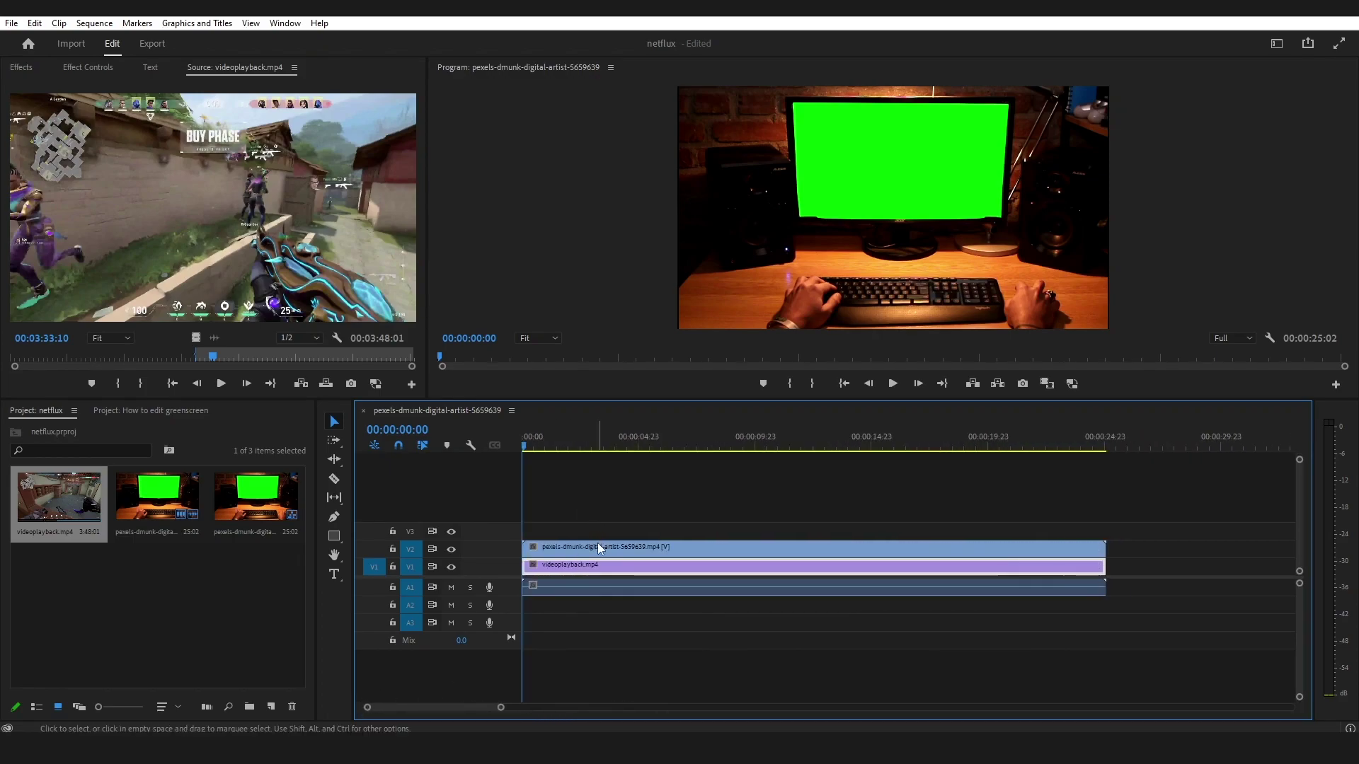
left_click(693, 528)
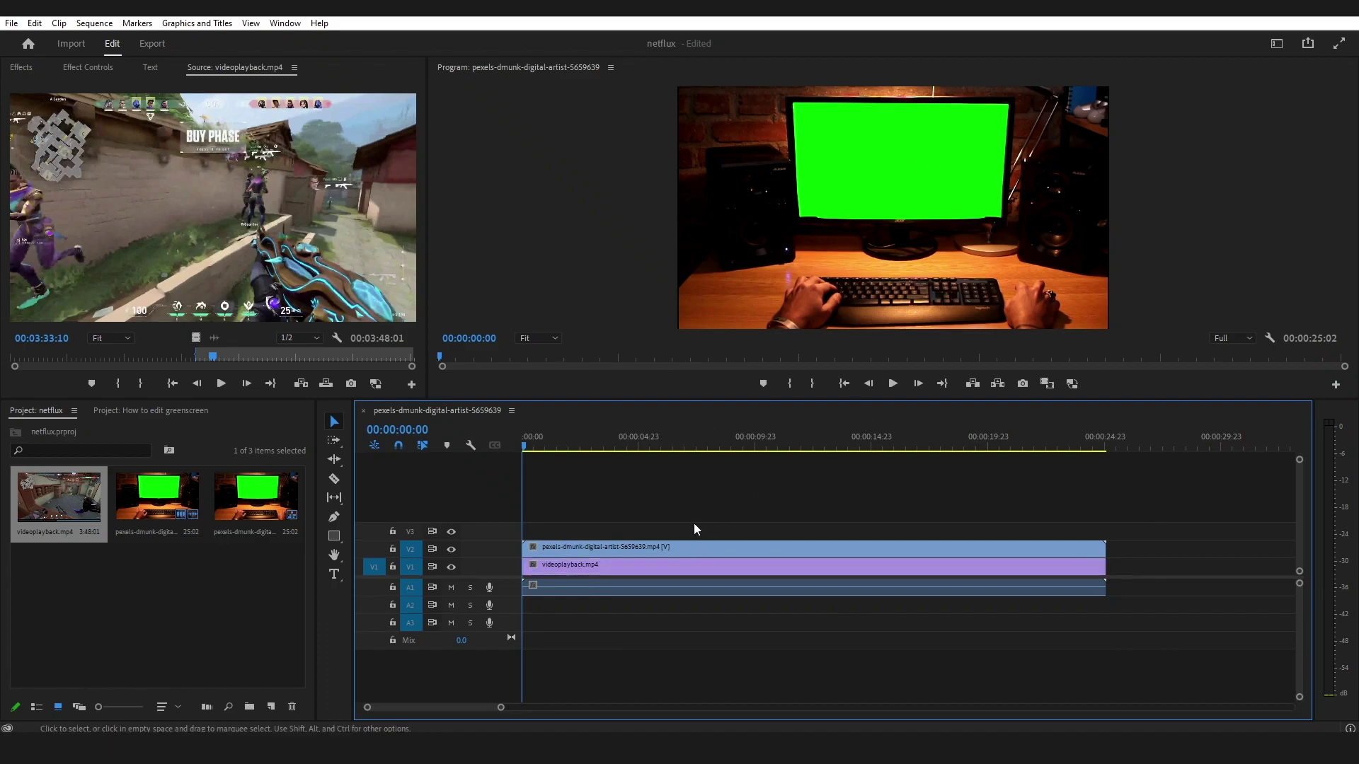
left_click(597, 545)
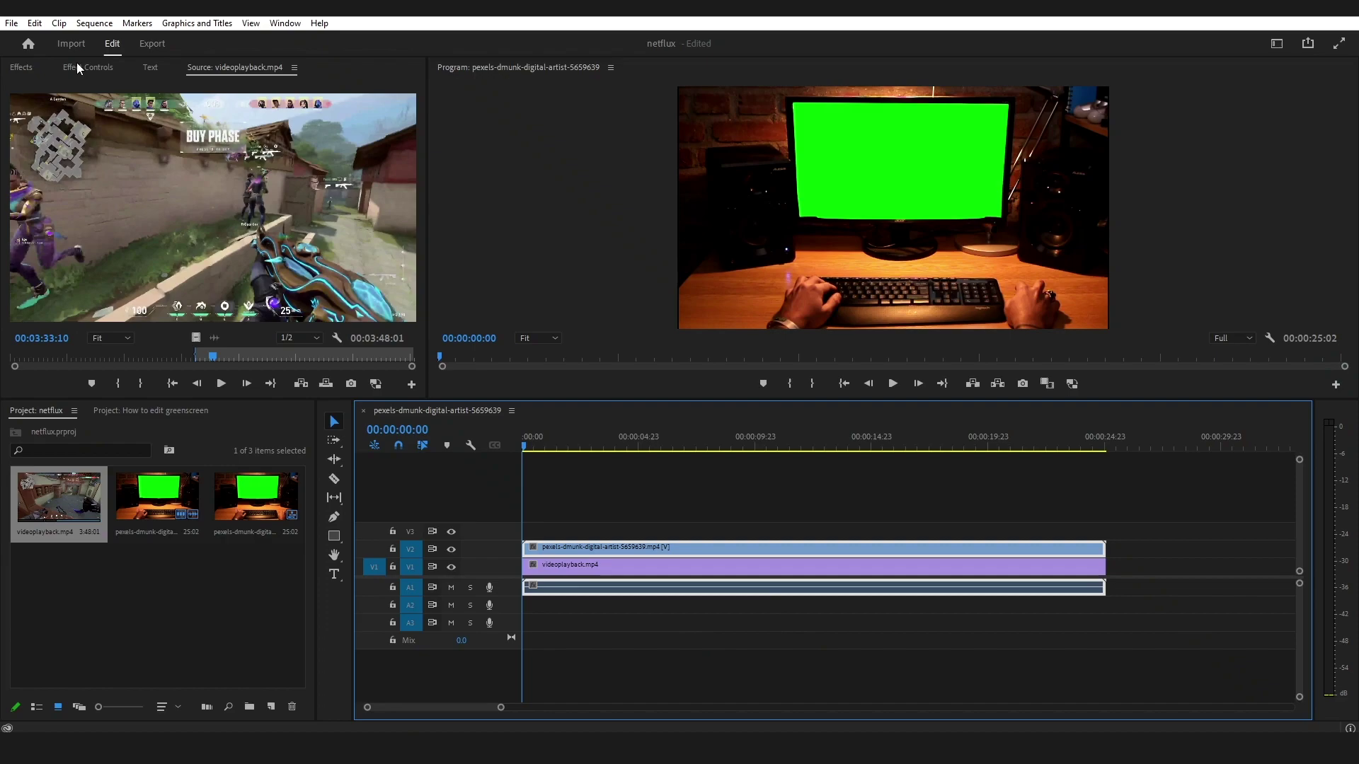
Search the Effects panel for 'color ke' and drag Color Key onto the V2 green-screen clip
left_click(20, 69)
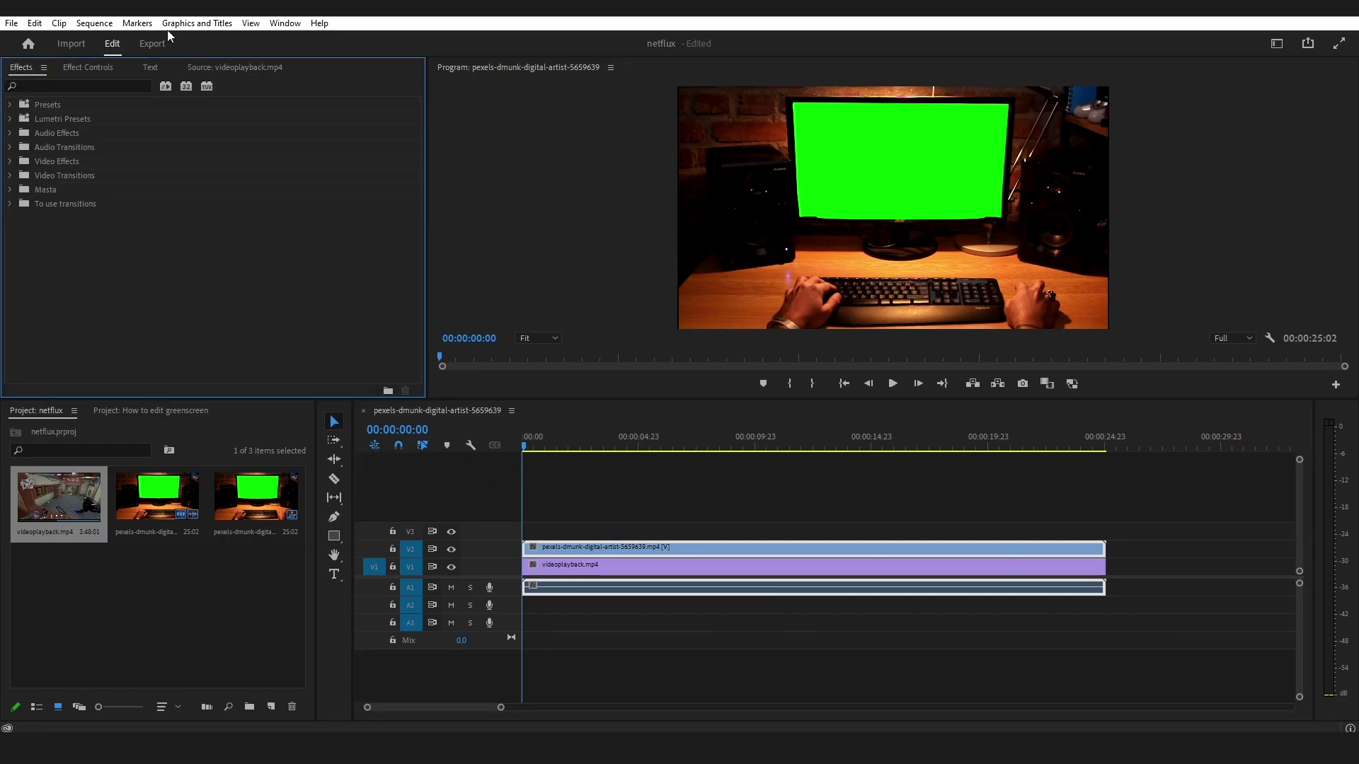
left_click(287, 23)
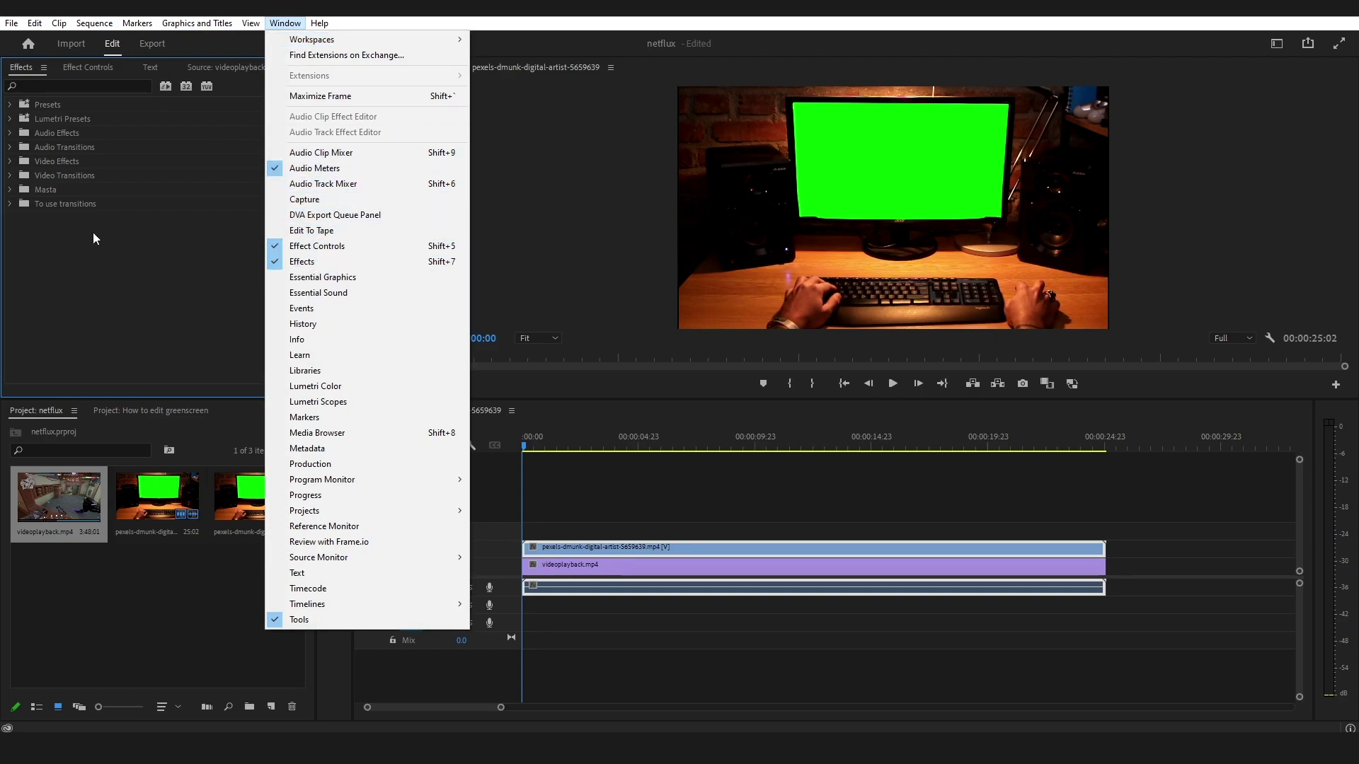
left_click(111, 269)
left_click(45, 88)
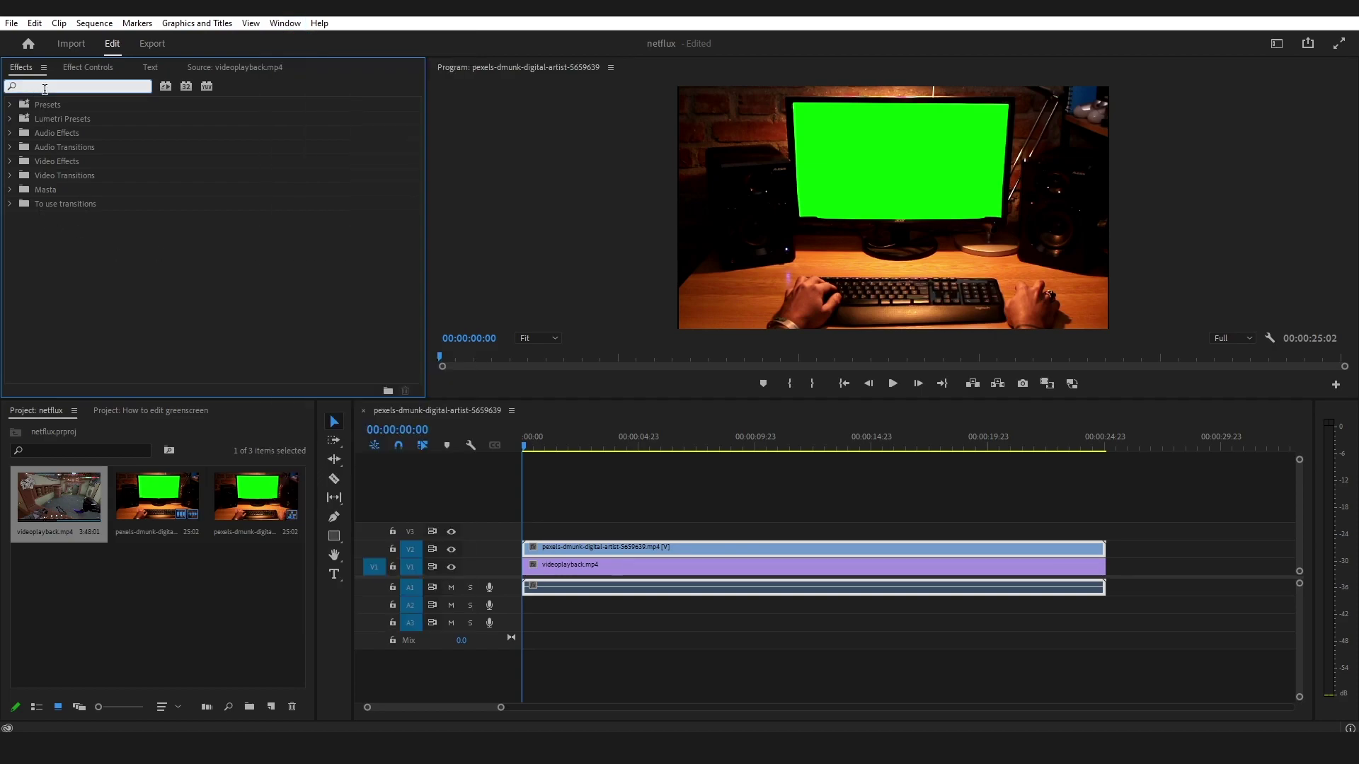
type("colo")
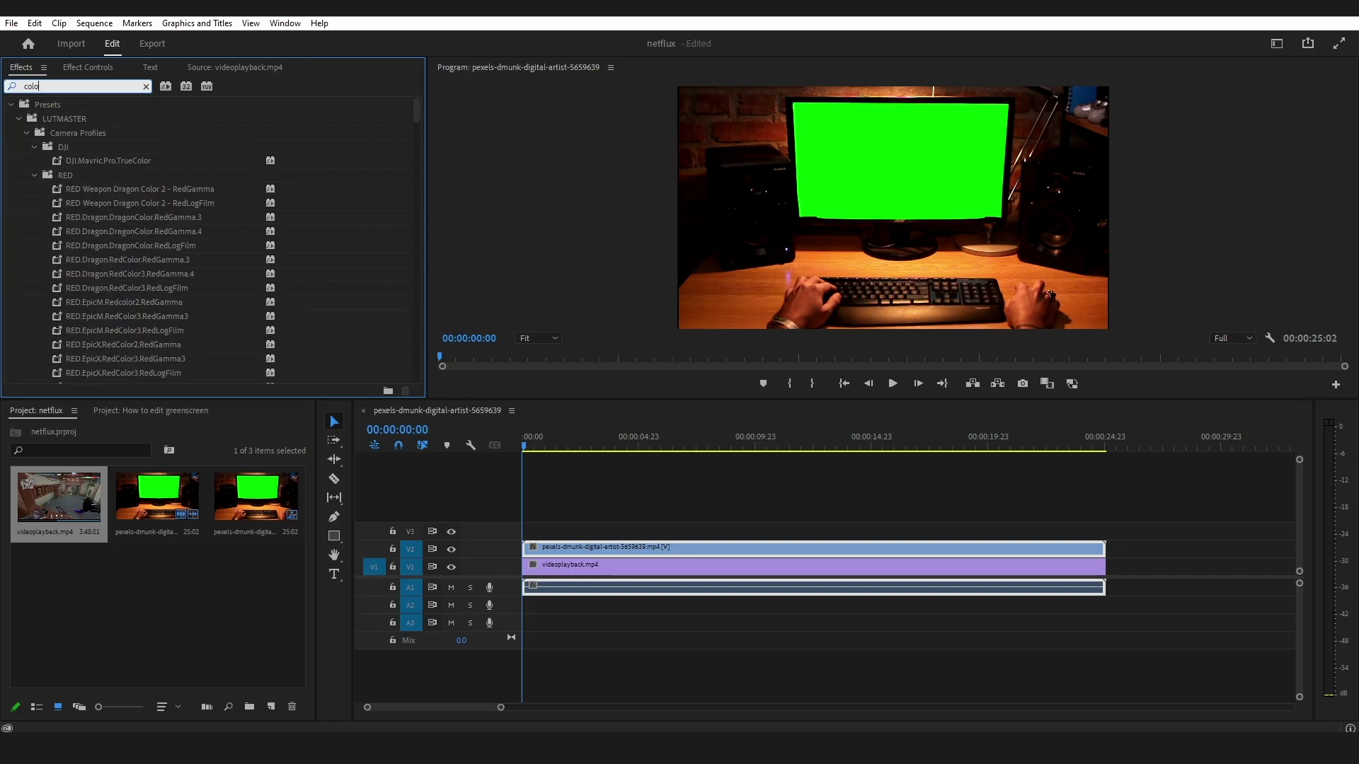
type("r key")
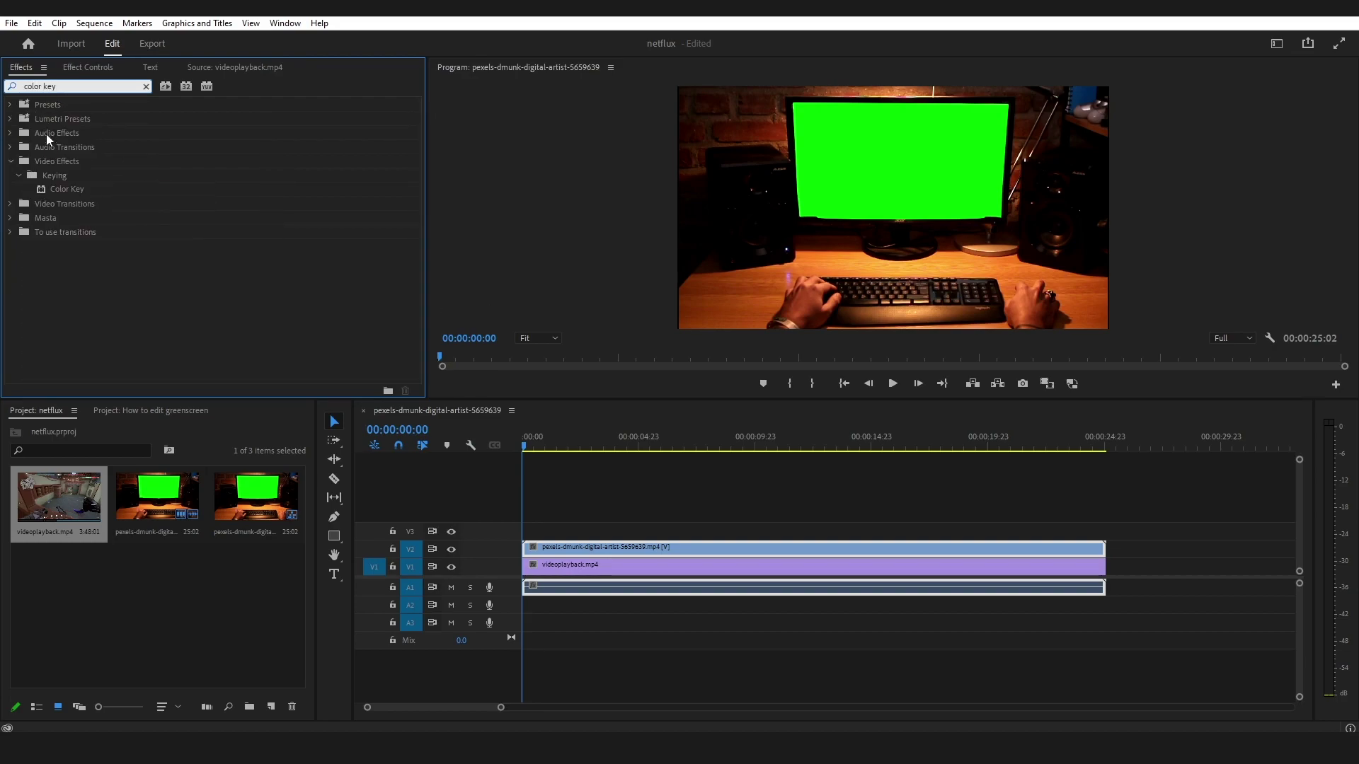
left_click(135, 190)
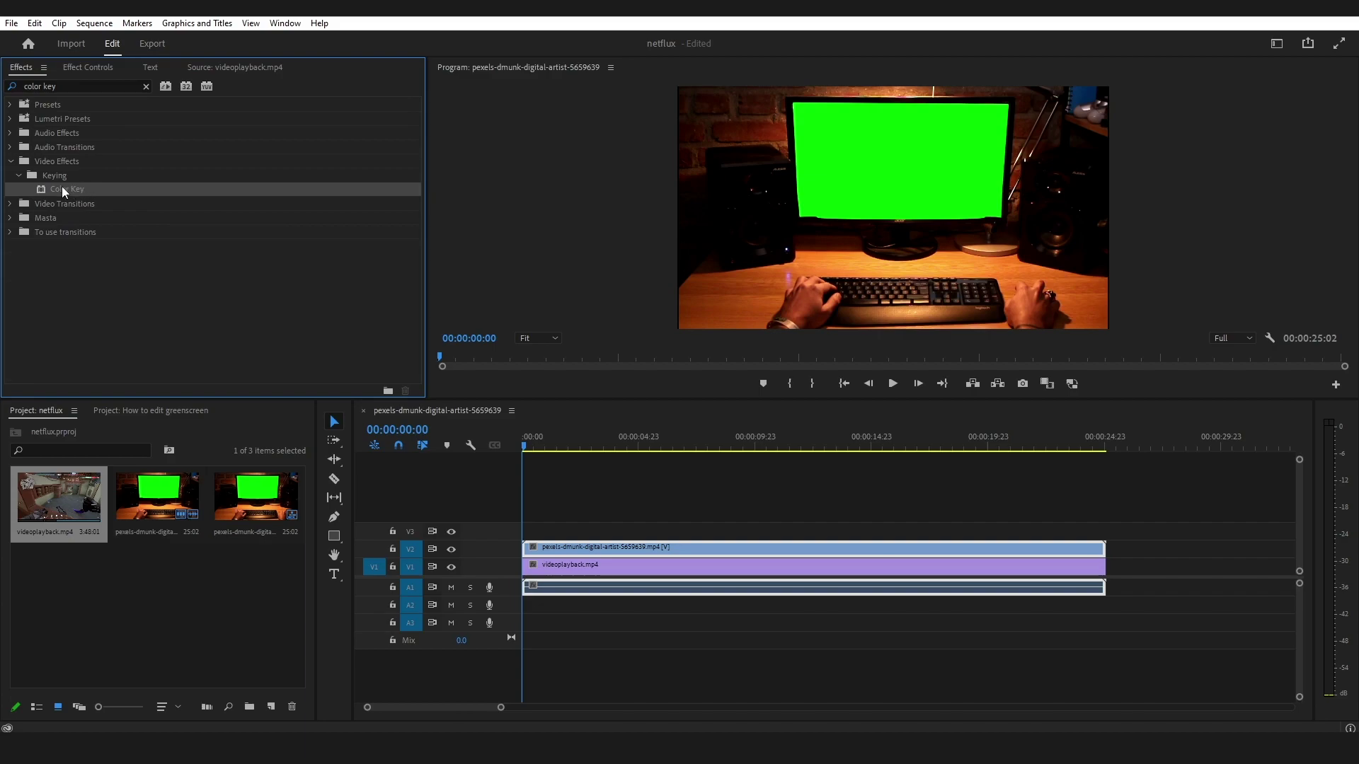
left_click_drag(63, 187, 609, 547)
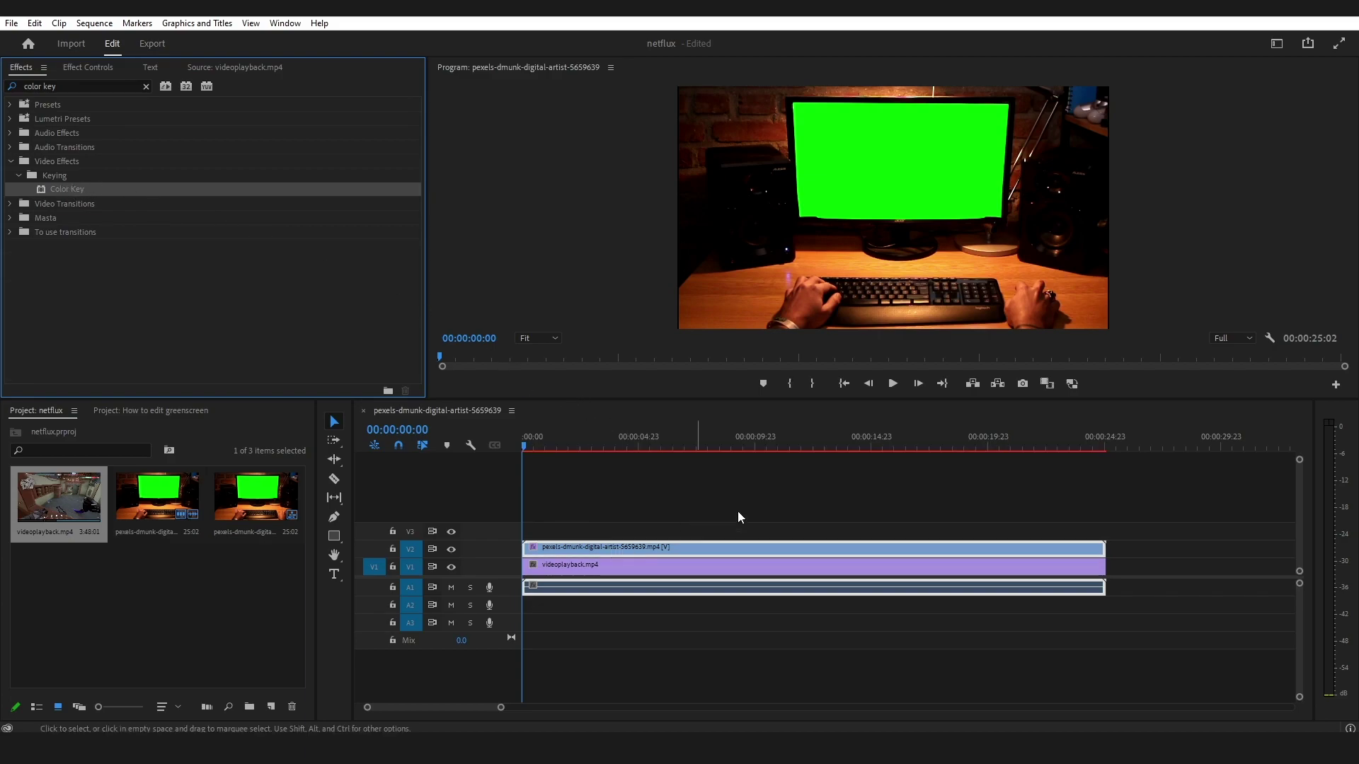
Sample the green monitor screen as the Color Key colour with the eyedropper
left_click(73, 70)
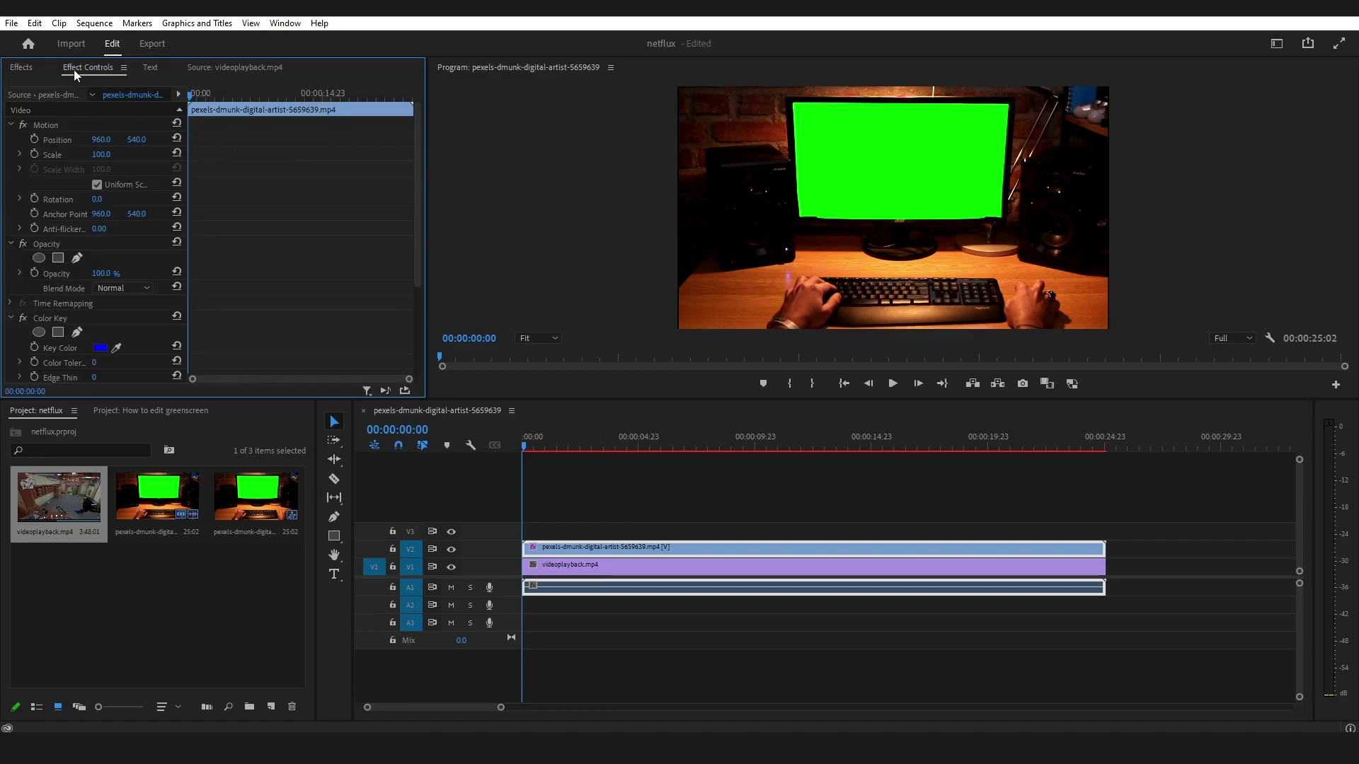
left_click(587, 507)
left_click(591, 546)
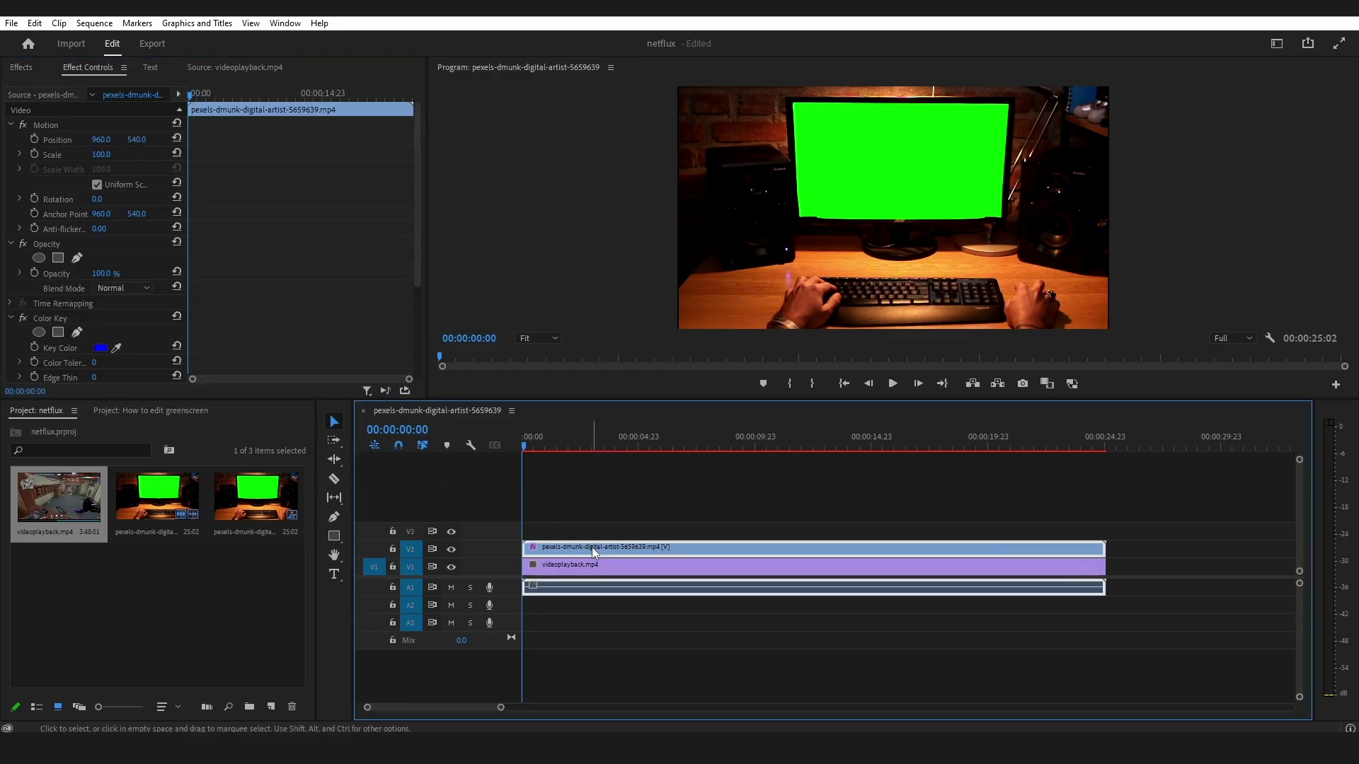
left_click(57, 322)
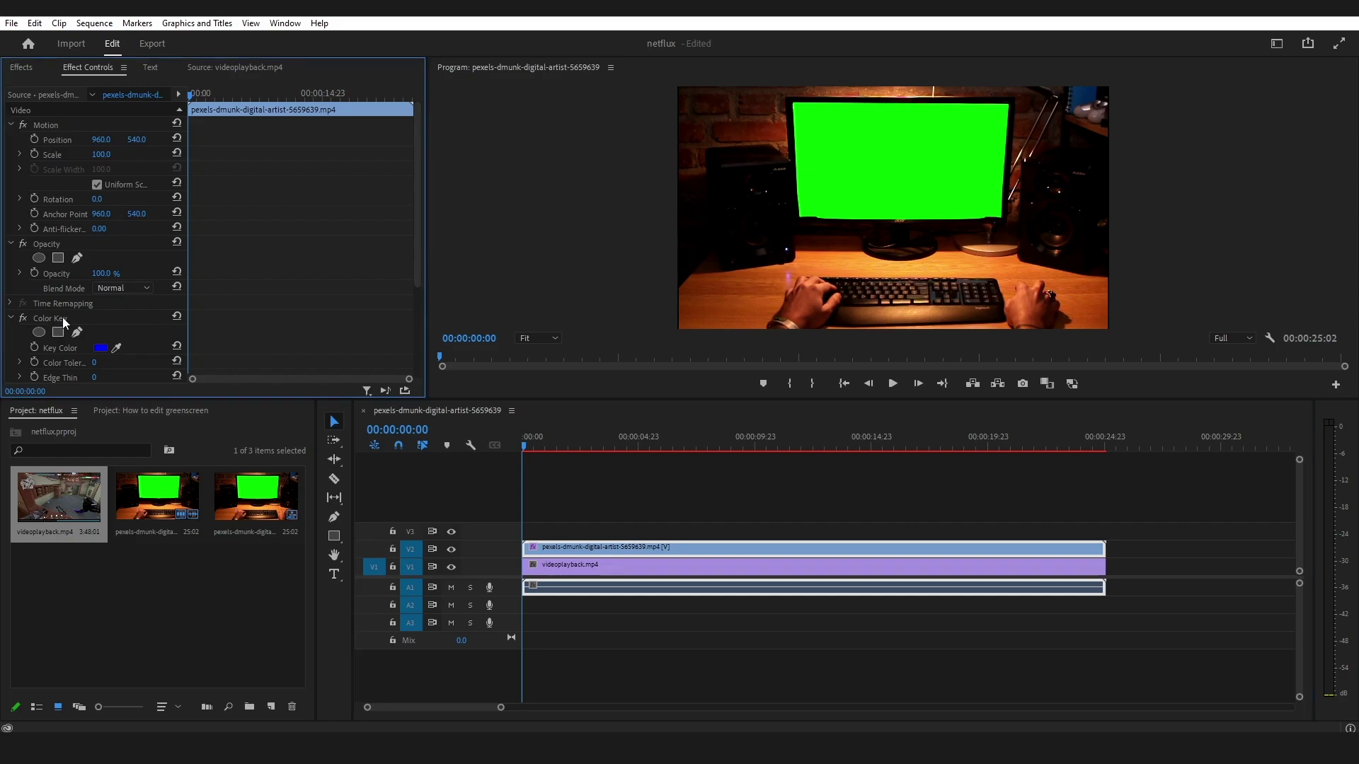
left_click(117, 346)
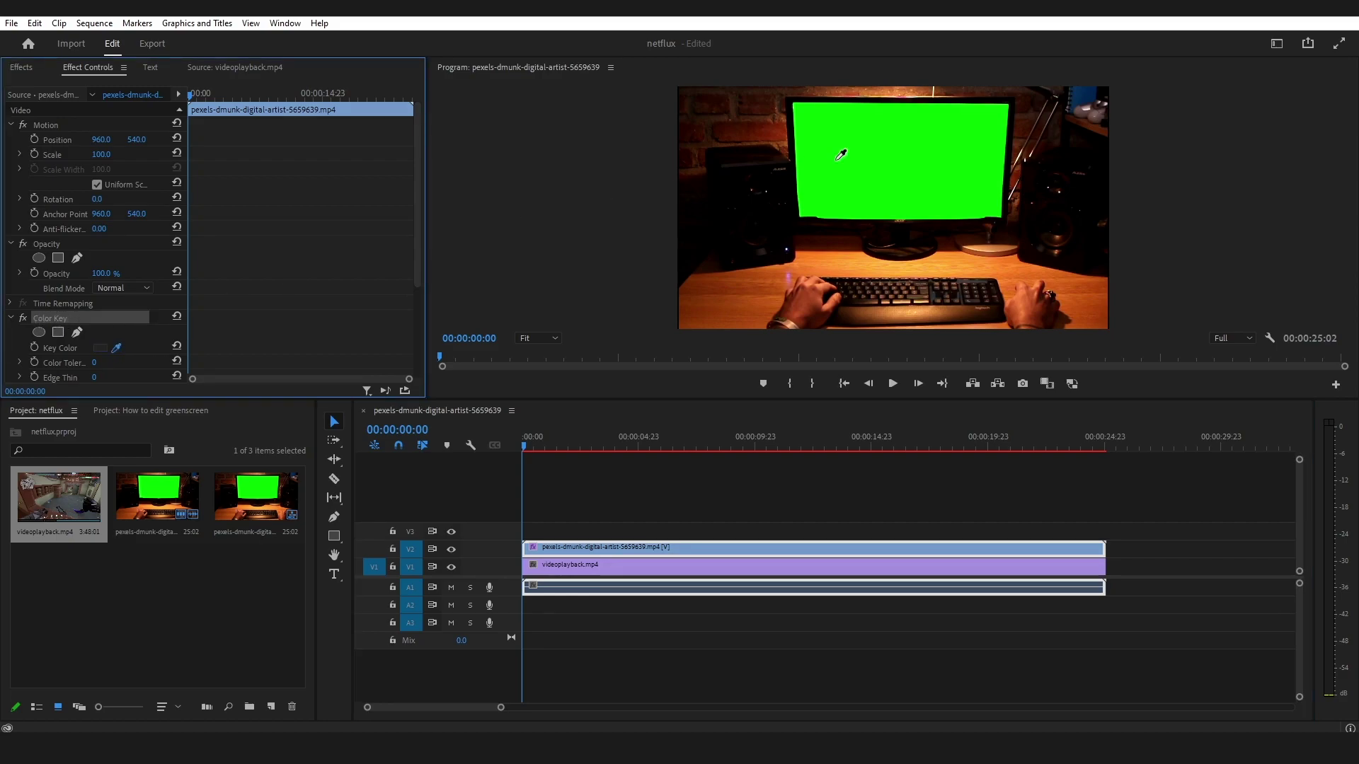
left_click(918, 150)
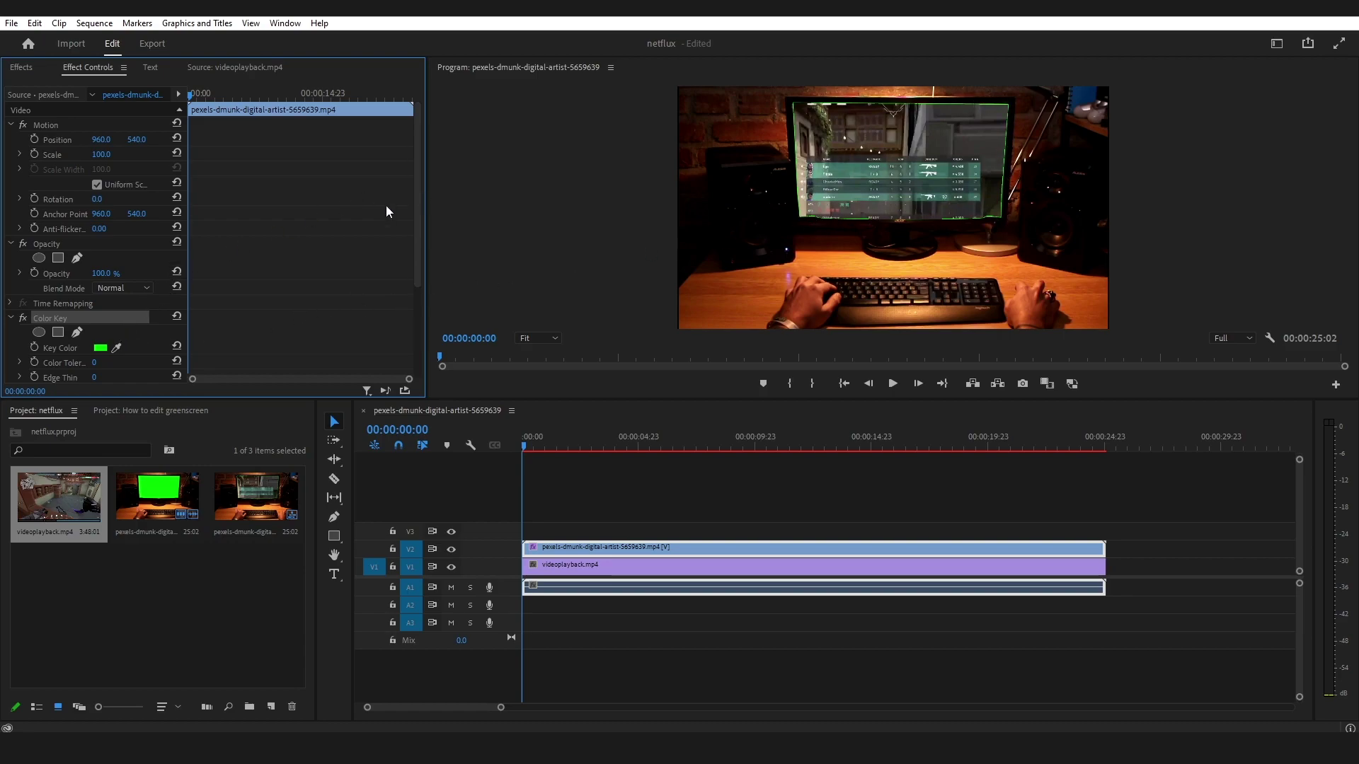
Raise the Color Key Edge Thin value to 5 to tighten the key
scroll(384, 206, "down", 2)
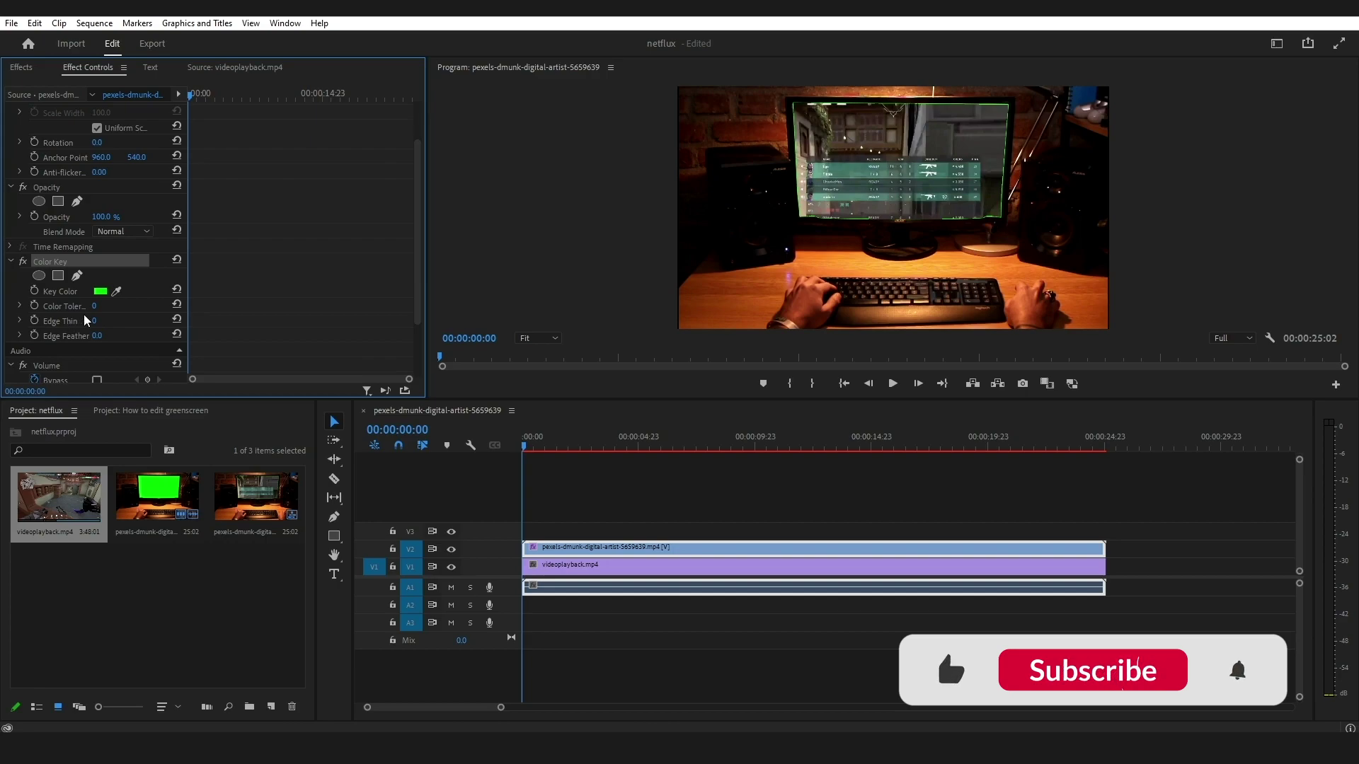
left_click(65, 319)
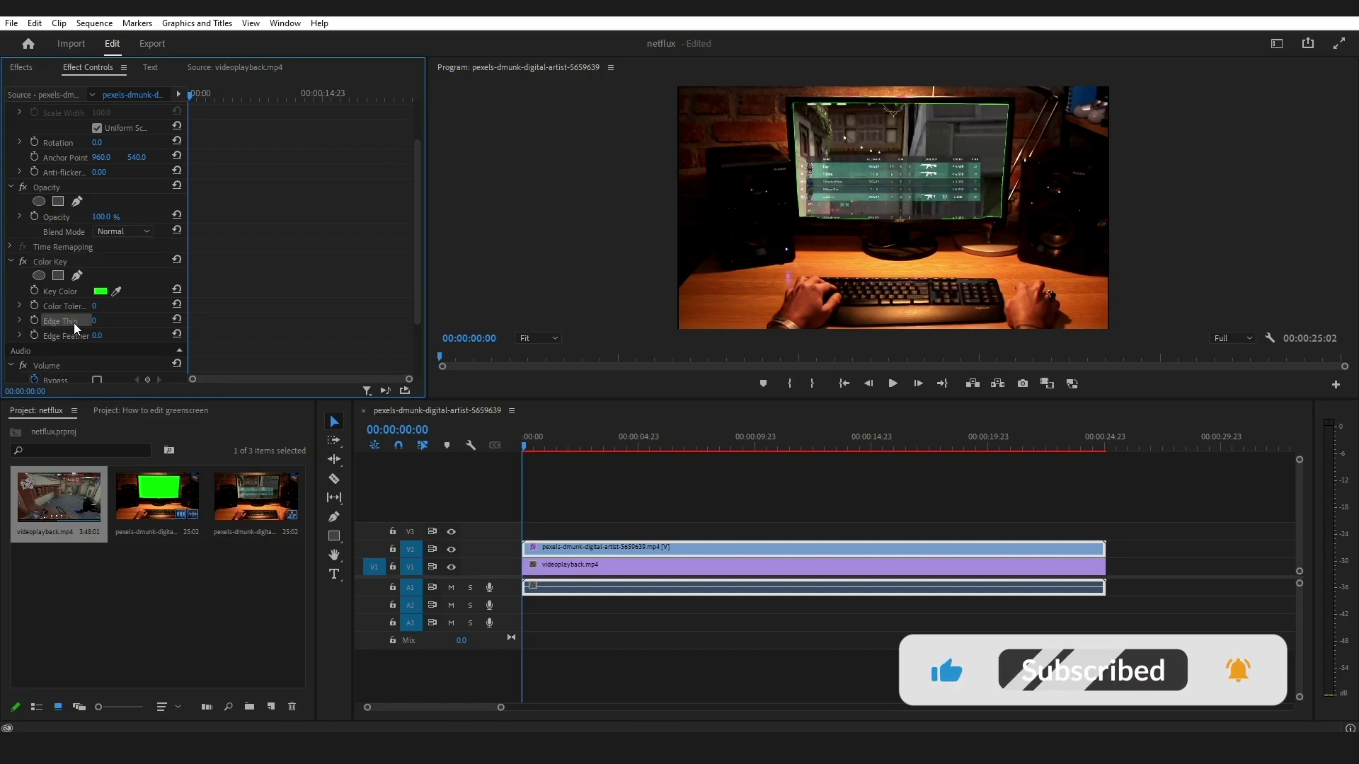
left_click_drag(94, 321, 101, 321)
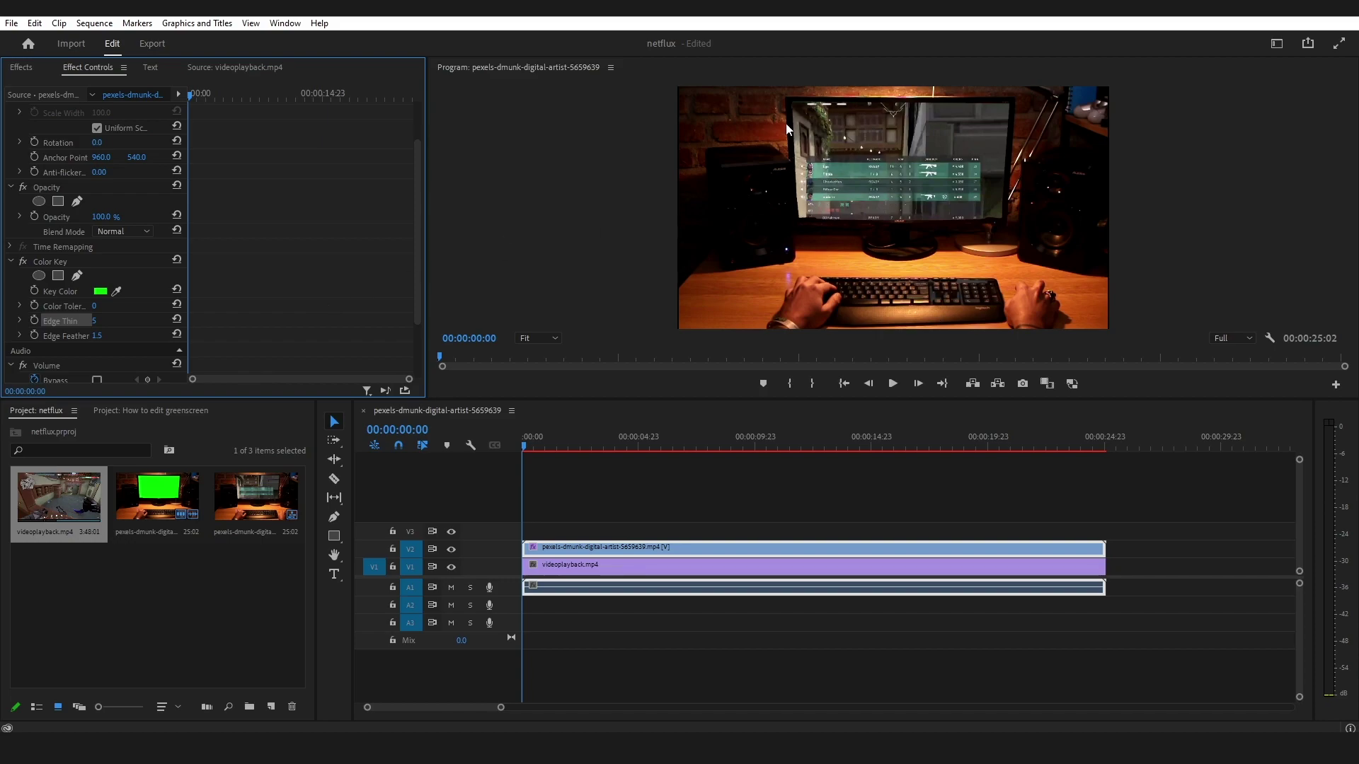
Scale videoplayback.mp4 to 49.9 and position it at 988.3, 307.0 to fill the monitor screen
left_click(552, 564)
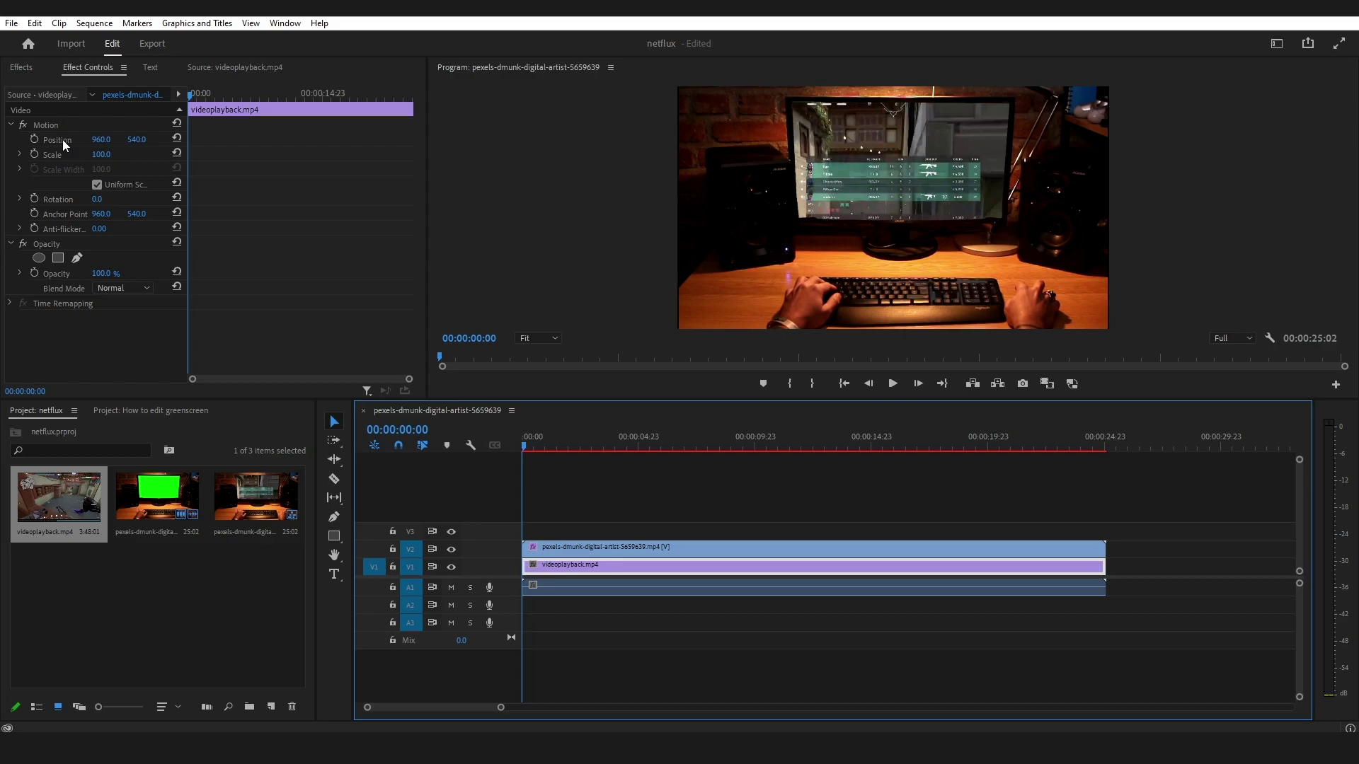
left_click(63, 138)
left_click_drag(676, 91, 777, 142)
left_click_drag(913, 182, 915, 135)
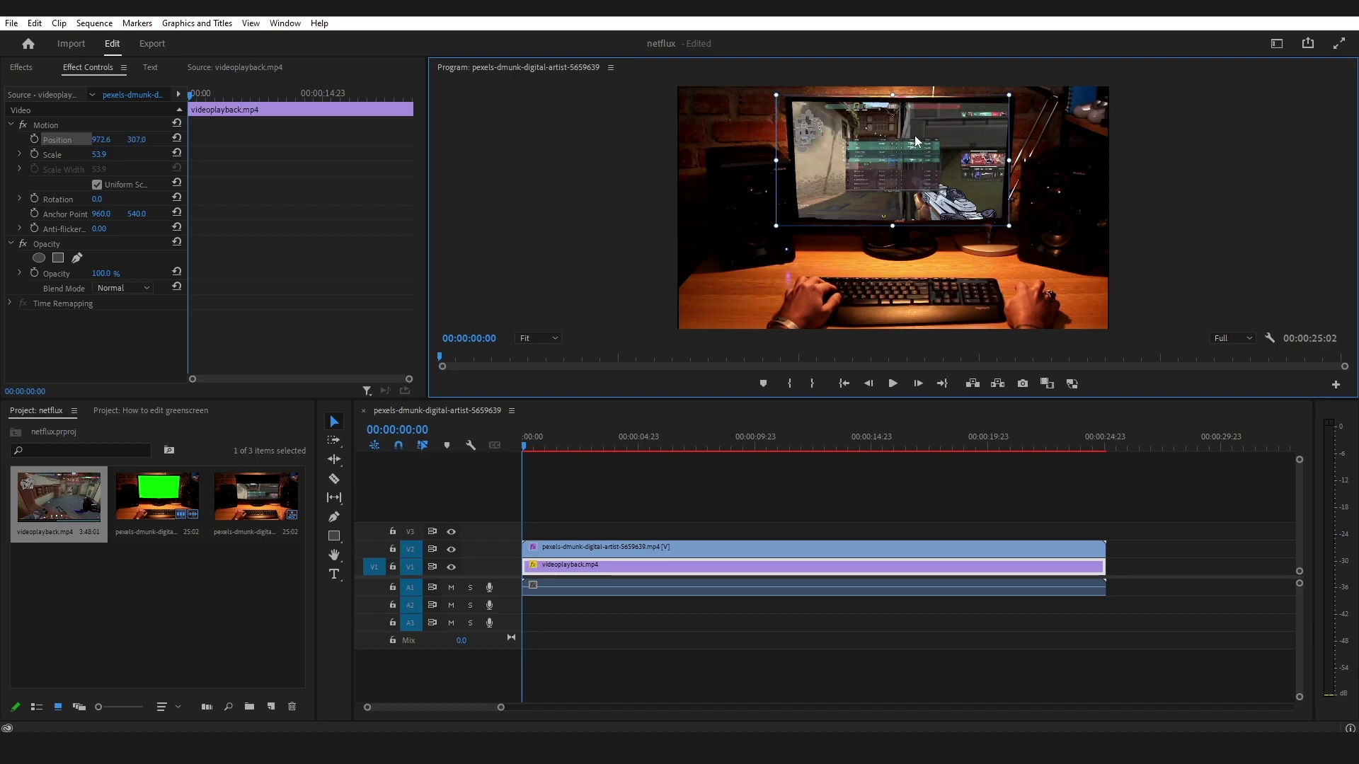
left_click_drag(774, 225, 791, 214)
left_click_drag(871, 164, 875, 164)
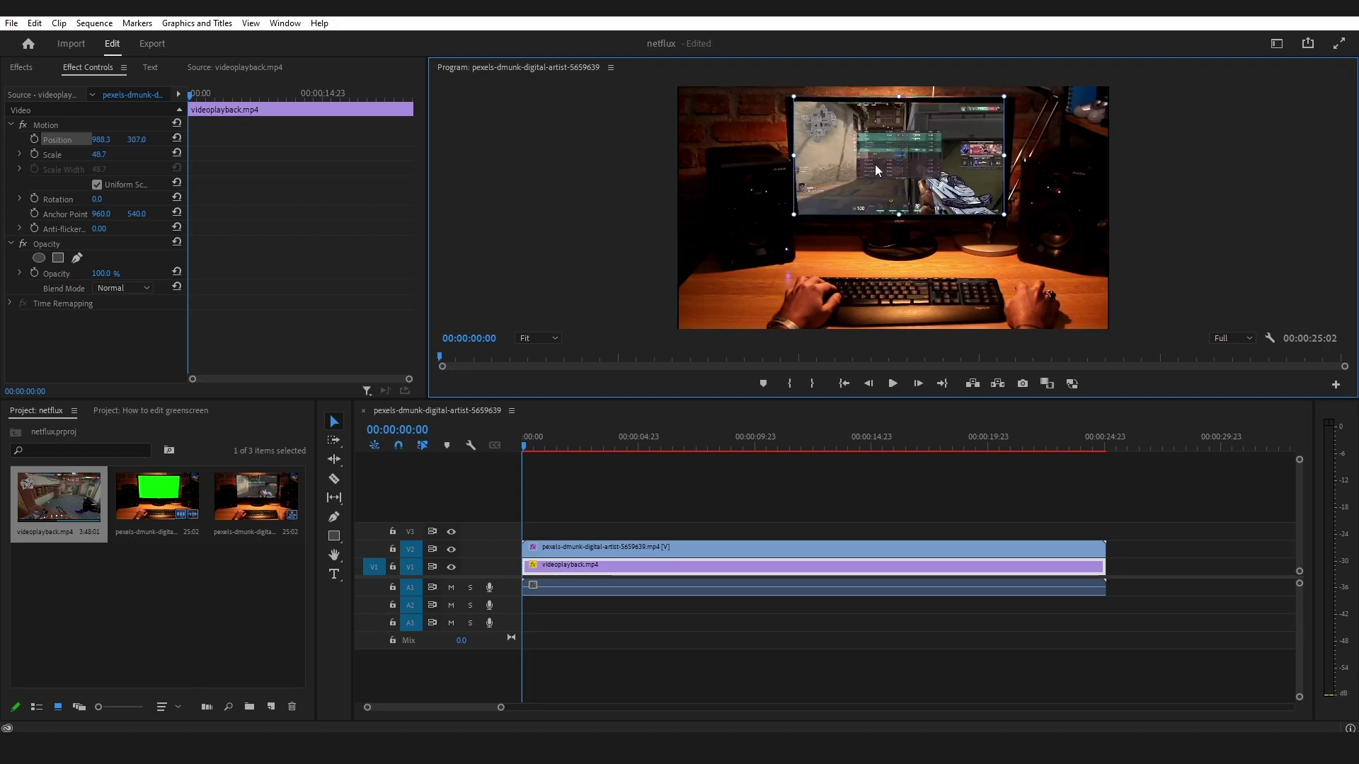
left_click_drag(794, 97, 787, 93)
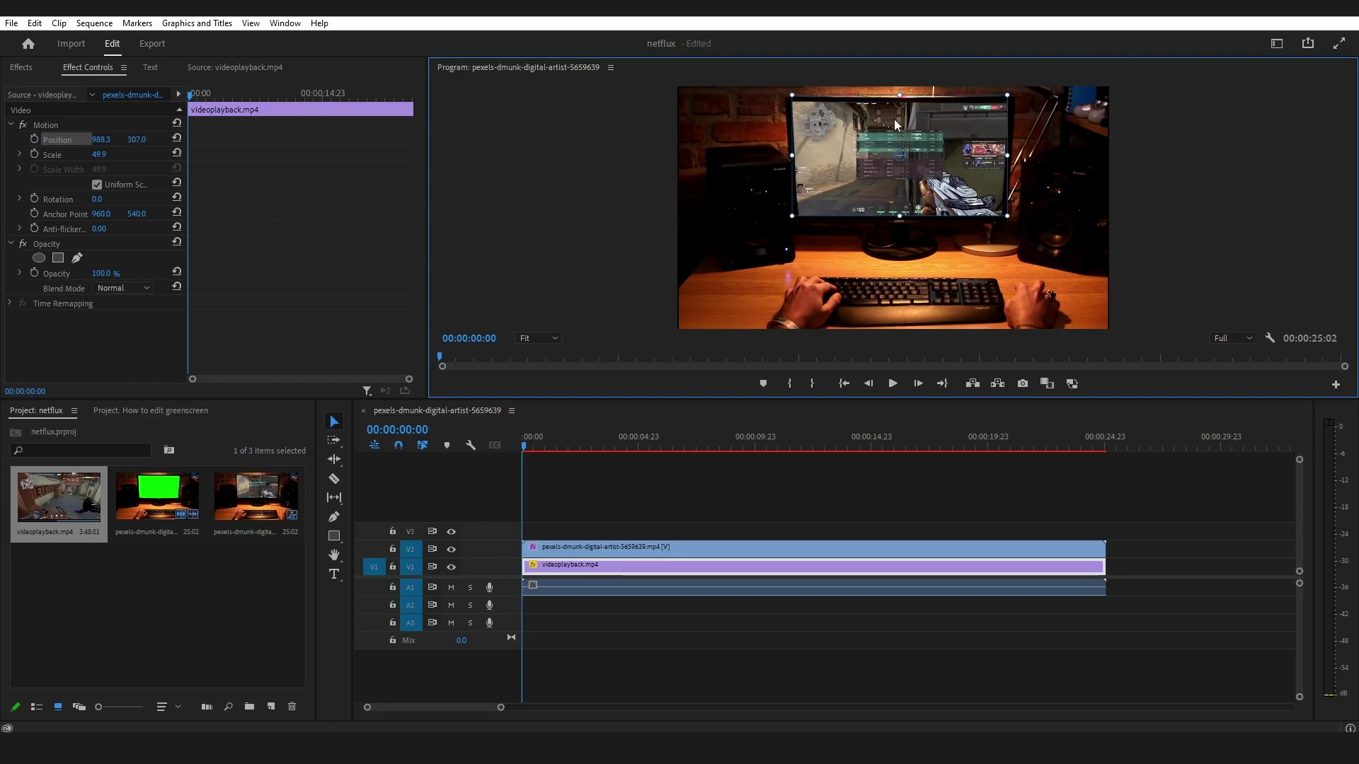
left_click(750, 491)
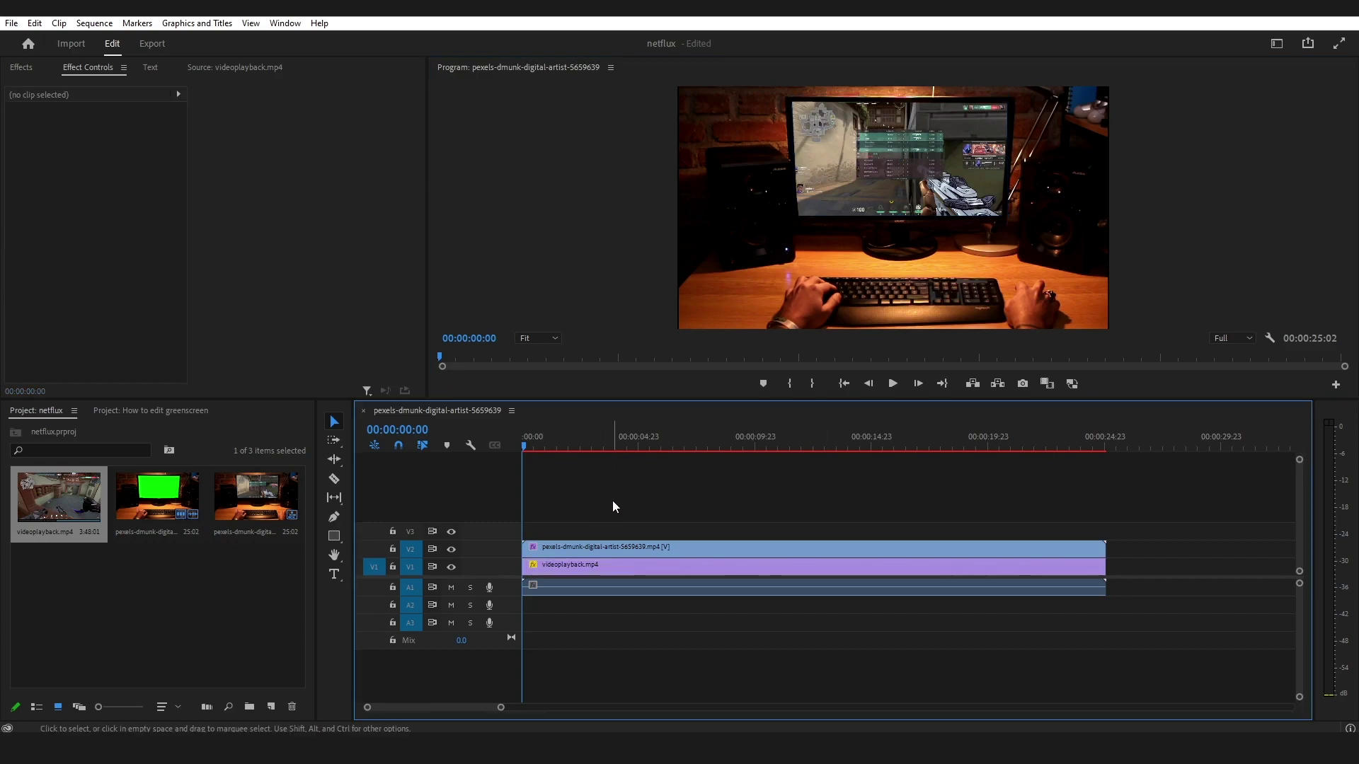
Play the composite and stop at 00:00:06:16 to check the gameplay on the monitor
left_click(896, 390)
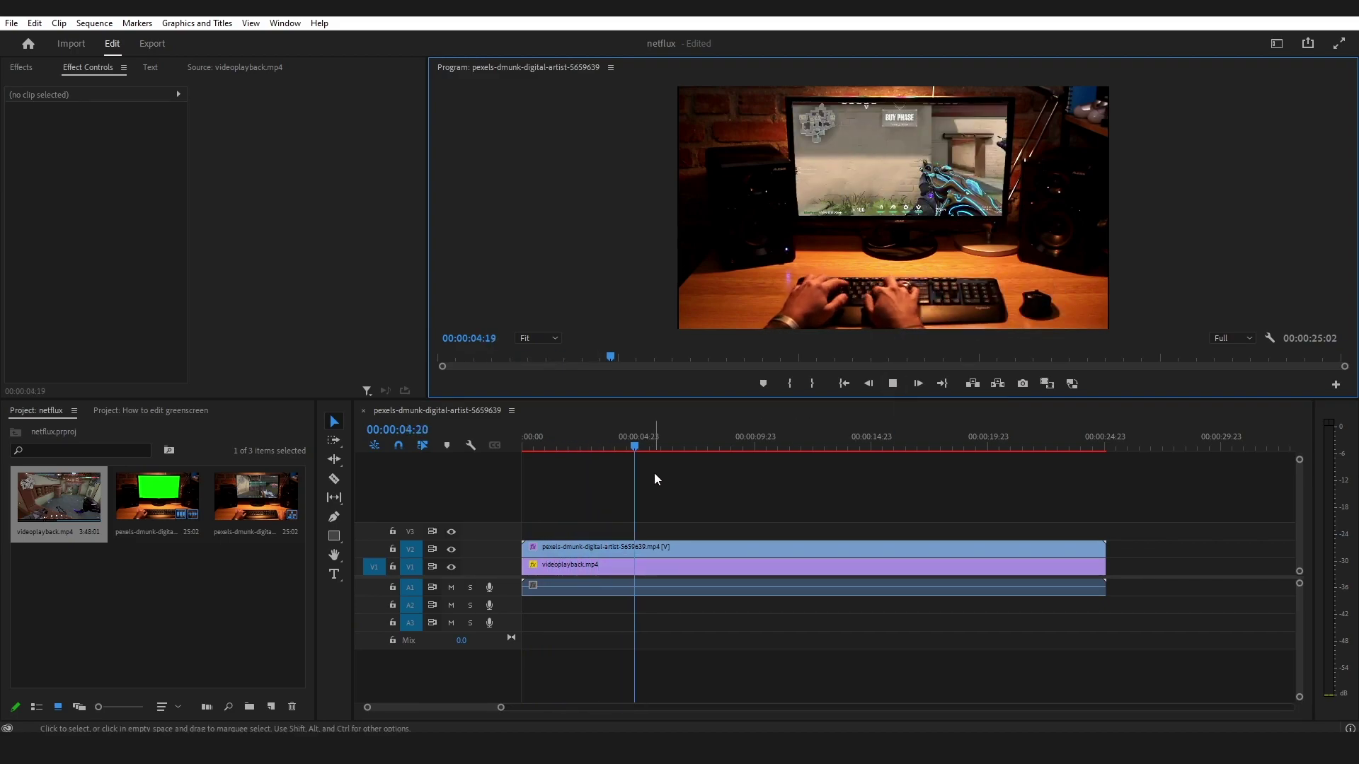
key("space")
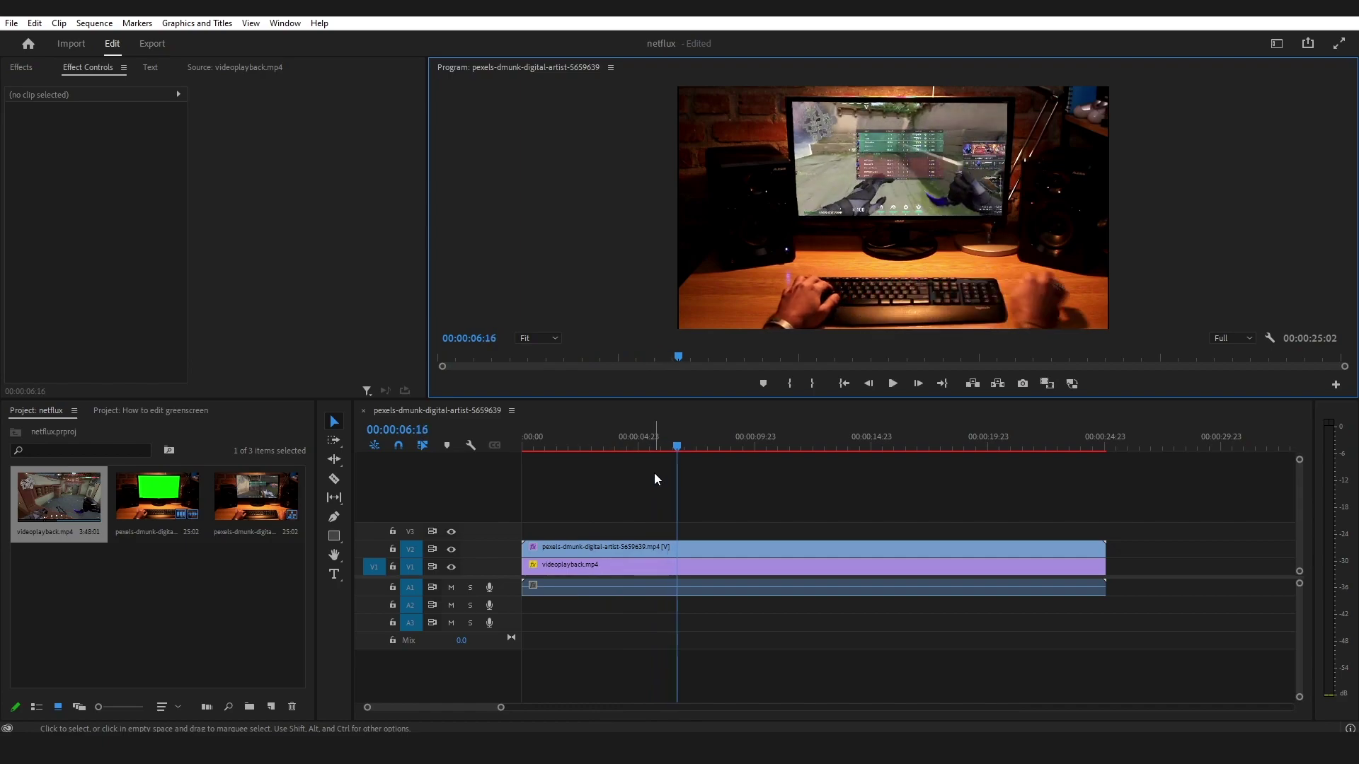